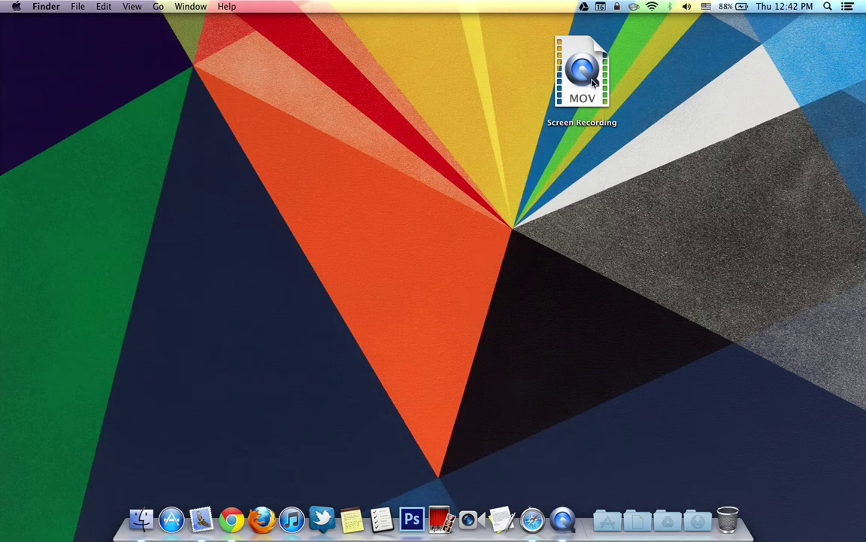
Step: Preview the Screen Recording movie file with Quick Look, then deselect it
click(593, 83)
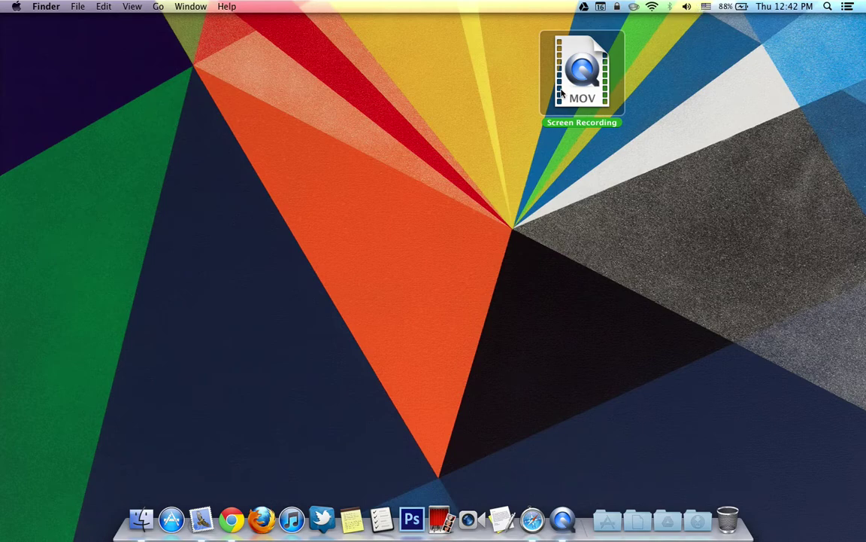
key(space)
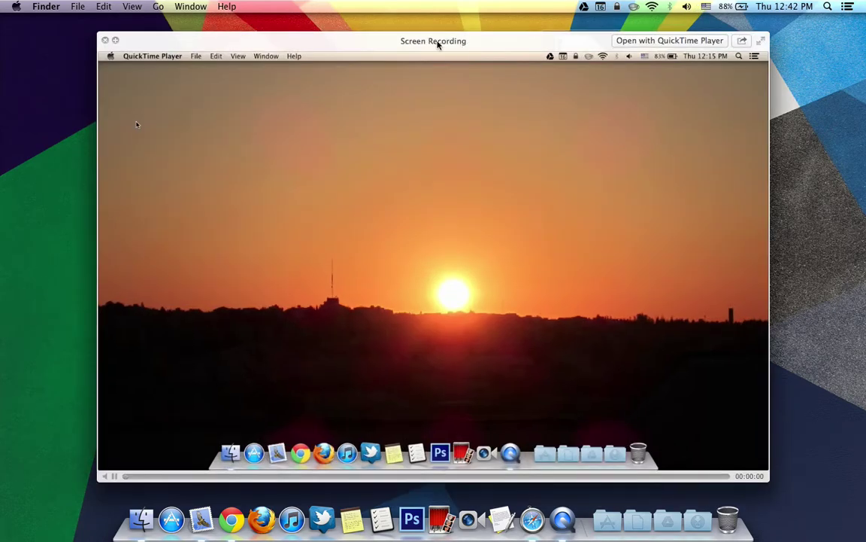
key(space)
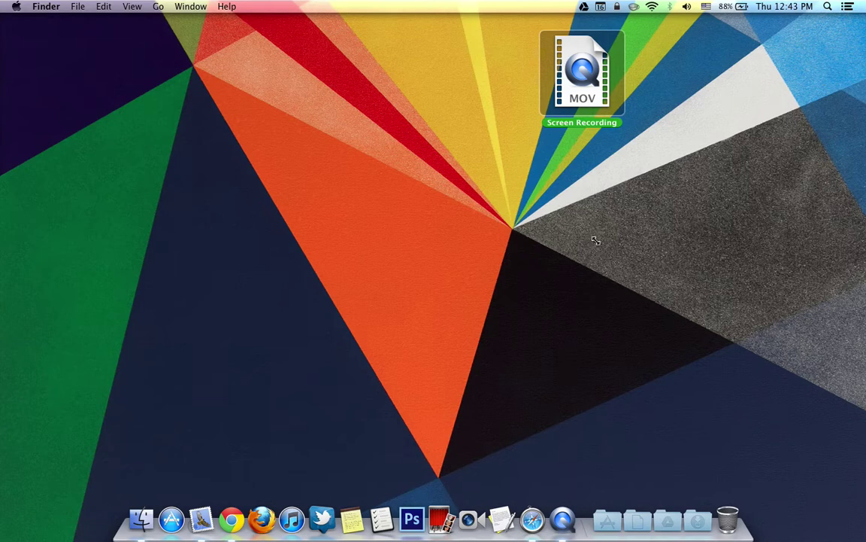
click(673, 198)
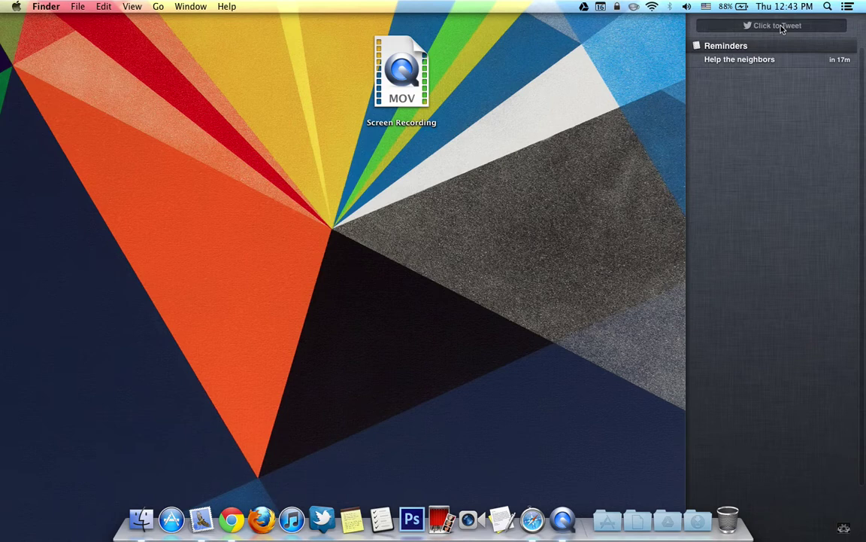
Step: Dictate and send the tweet 'Hello. I am now making a YouTube video.' from Notification Center
click(782, 27)
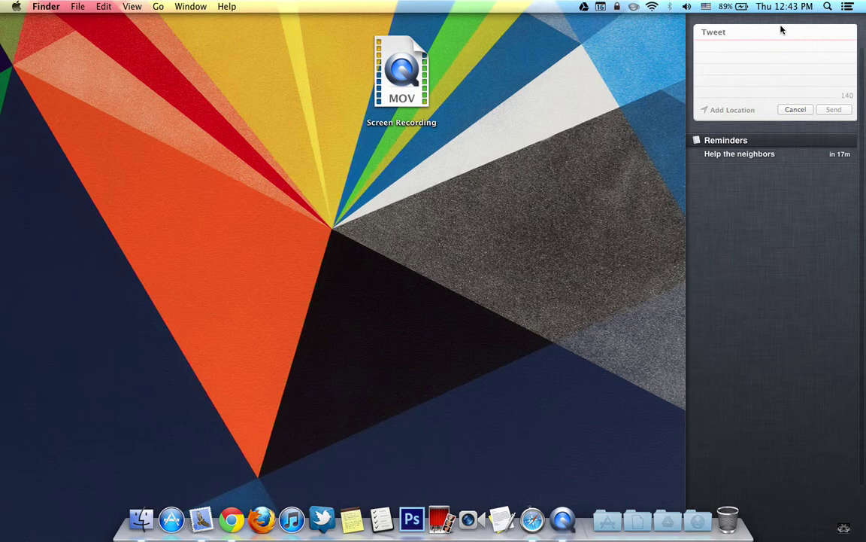
key(fn)
key(fn)
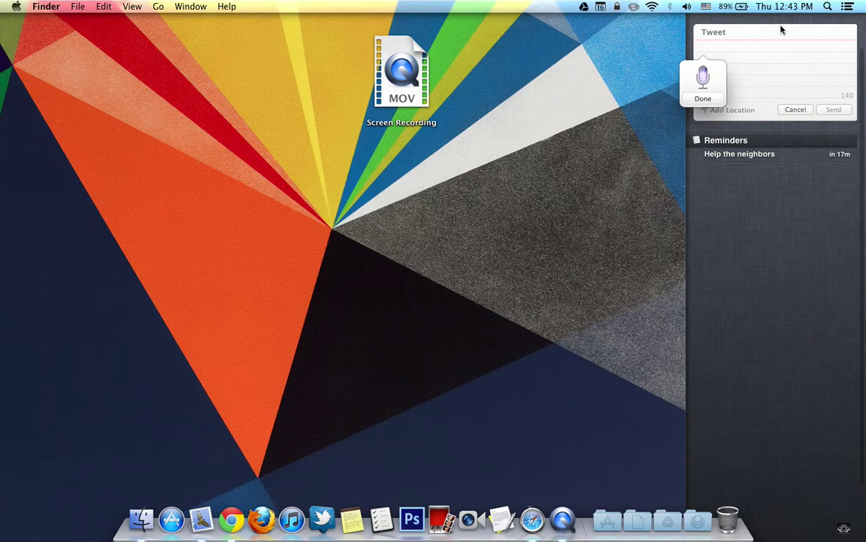
key(fn)
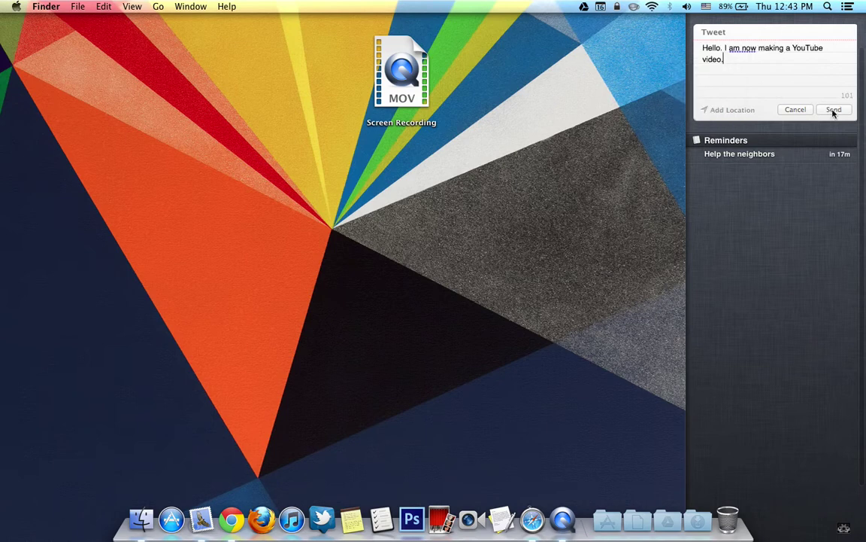
click(833, 110)
key(XF86AudioRaiseVolume)
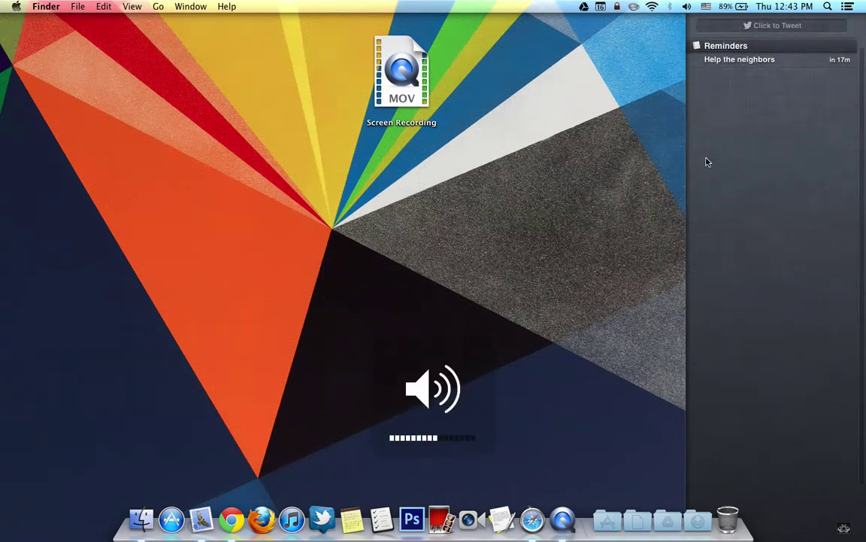
Step: Close Notification Center and start a new Notes note reading 'Hello'
click(193, 433)
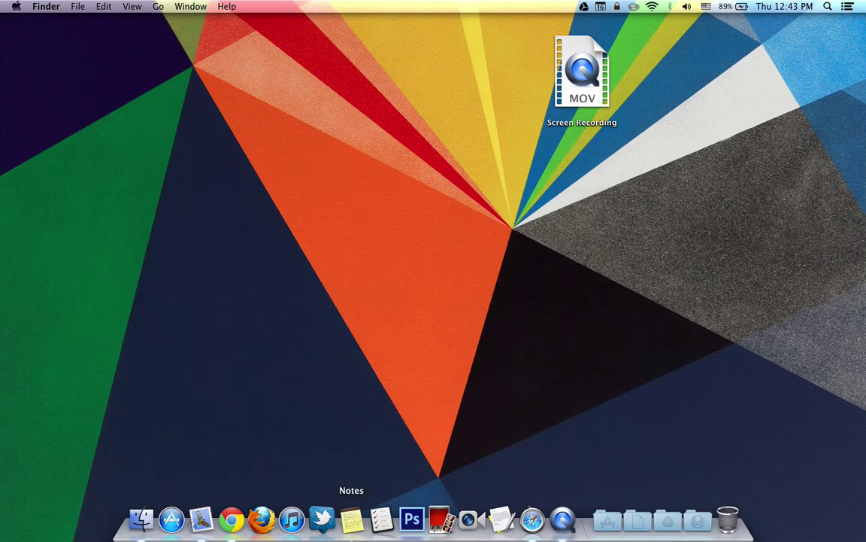
click(353, 528)
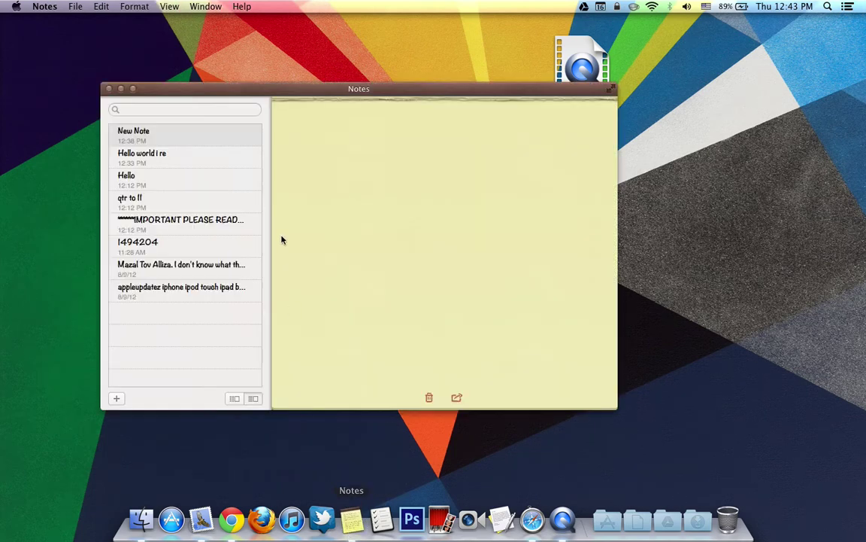
click(345, 186)
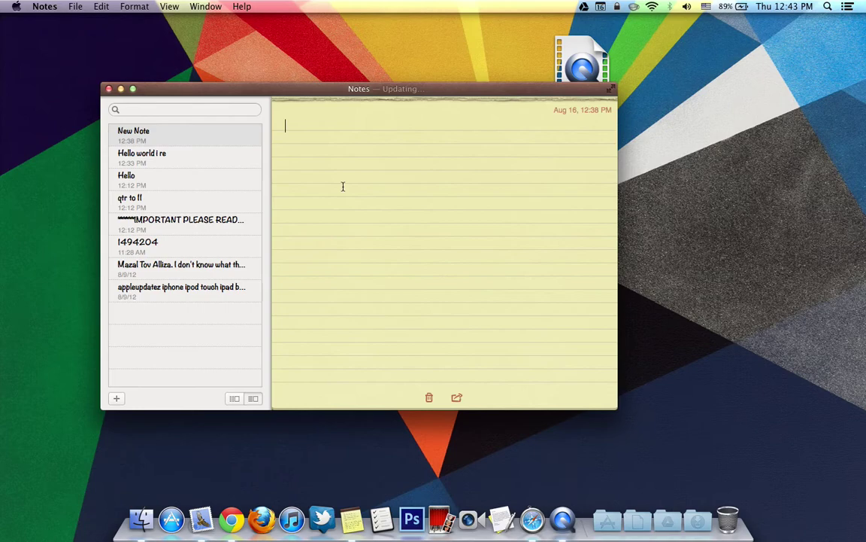
text(Hello)
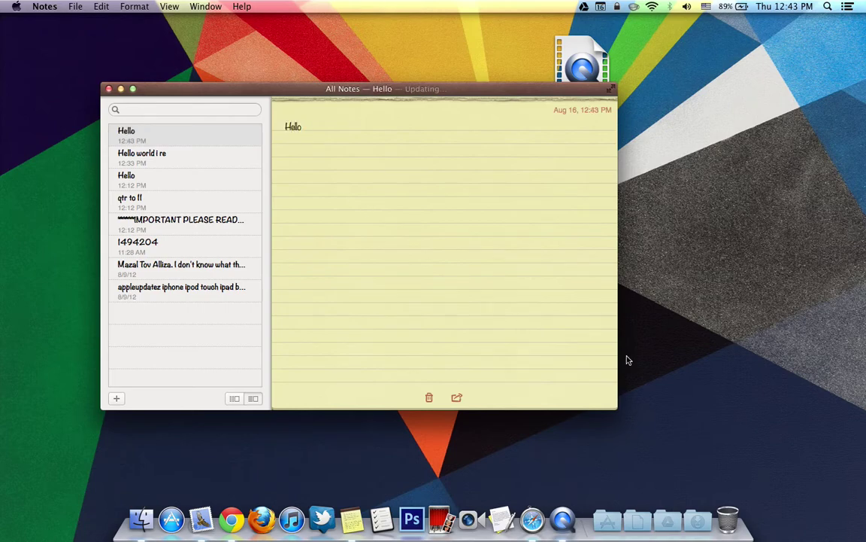
Step: Drag Little Miss Snoopy.png from the Documents stack into the note below Hello
click(638, 519)
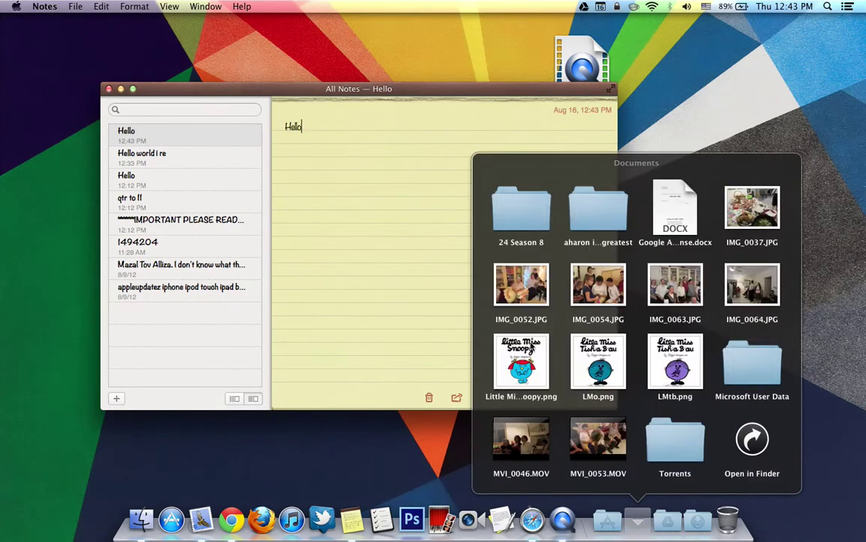
drag(530, 346, 344, 196)
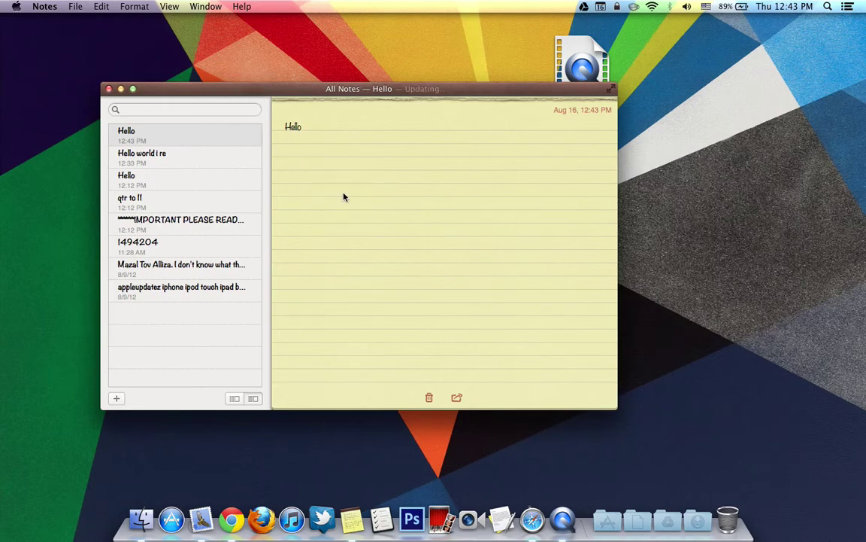
click(645, 537)
drag(519, 353, 407, 276)
click(374, 124)
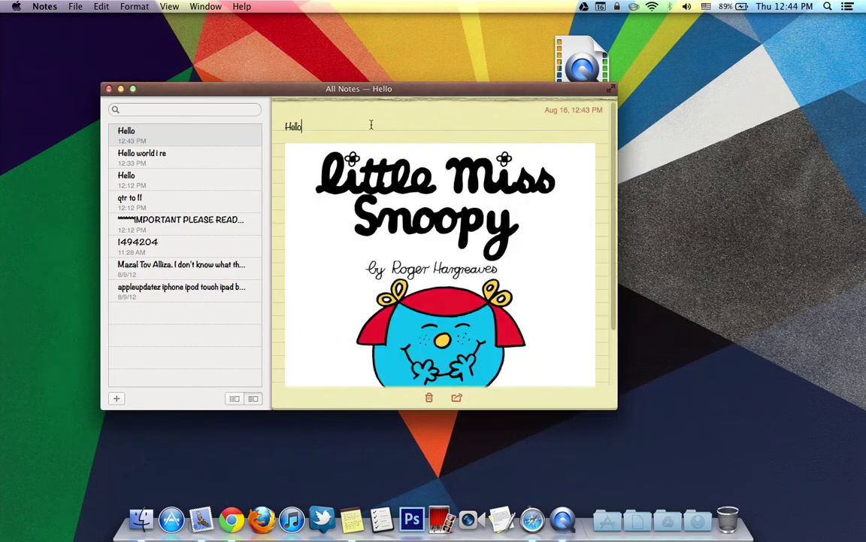
scroll(435, 225, down, 5)
scroll(435, 224, up, 5)
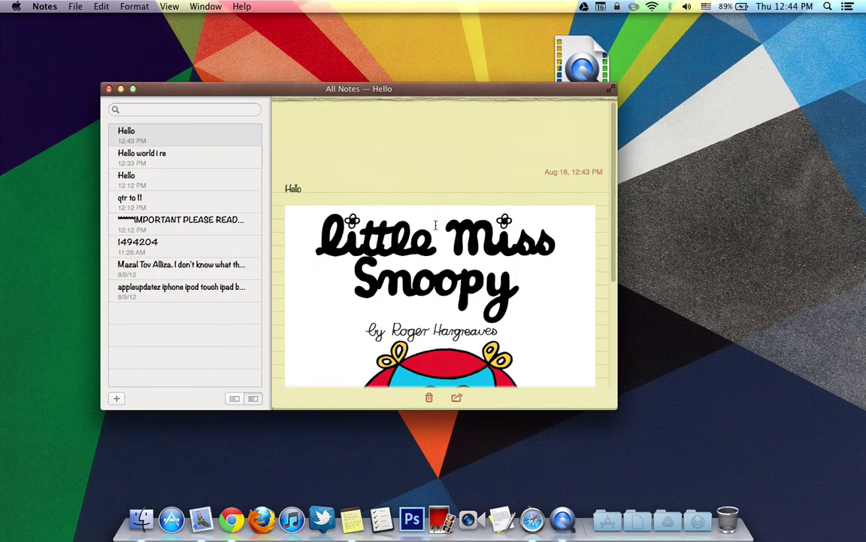
scroll(283, 174, down, 5)
scroll(283, 175, up, 5)
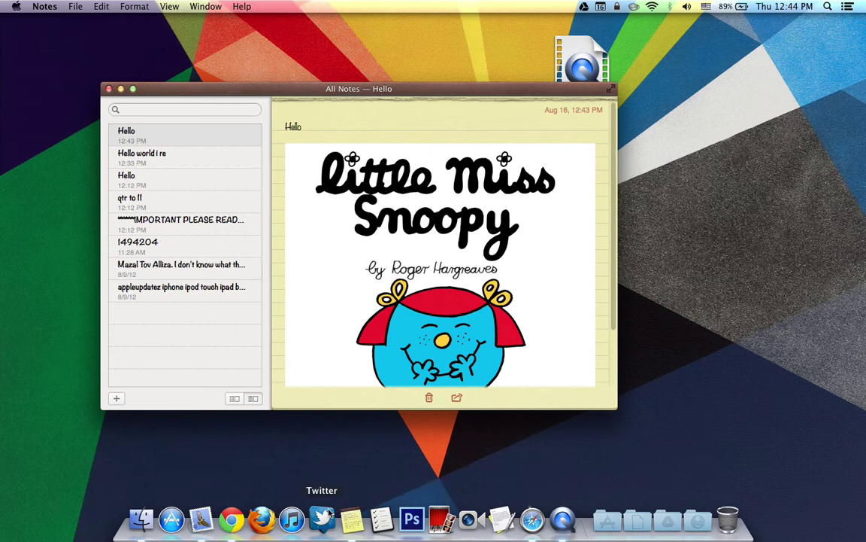
click(531, 519)
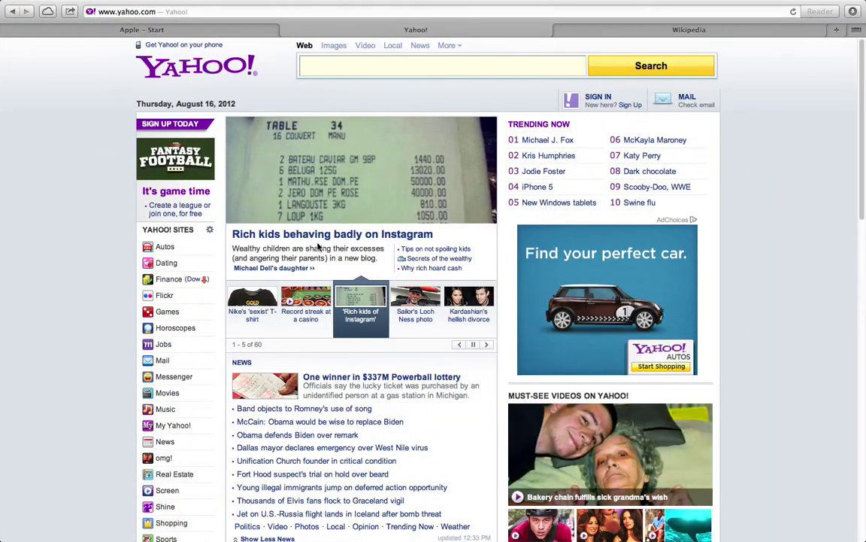
scroll(224, 338, down, 5)
scroll(223, 338, up, 5)
scroll(224, 338, down, 20)
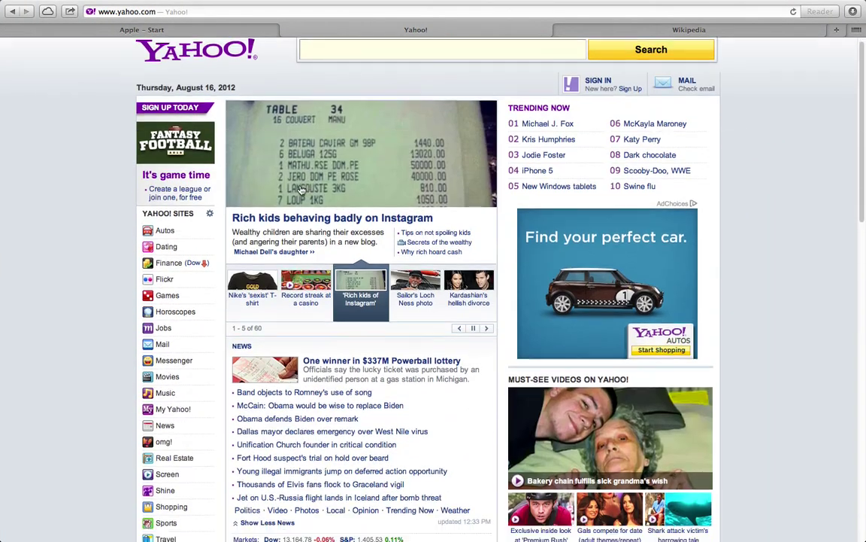
scroll(301, 189, up, 20)
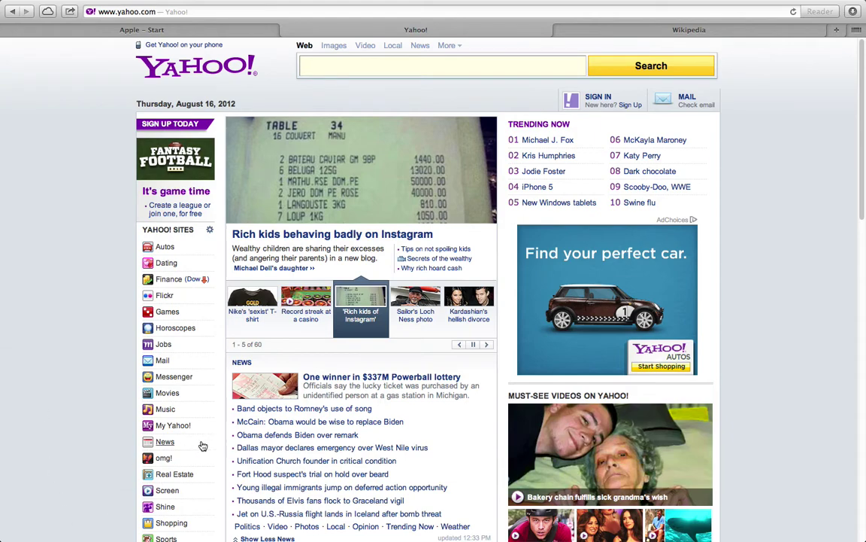
key(super+t)
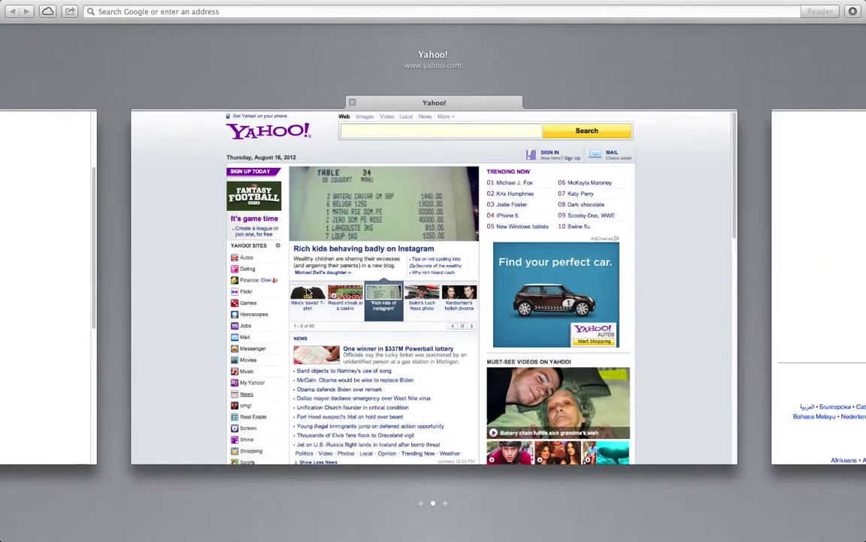
scroll(307, 239, left, 2)
scroll(307, 239, left, 2)
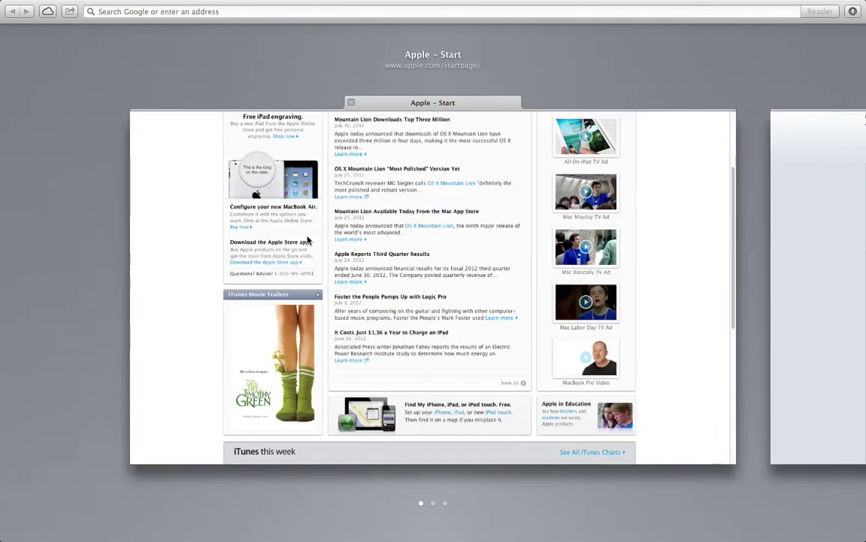
scroll(306, 240, right, 4)
scroll(308, 239, left, 4)
scroll(308, 241, right, 2)
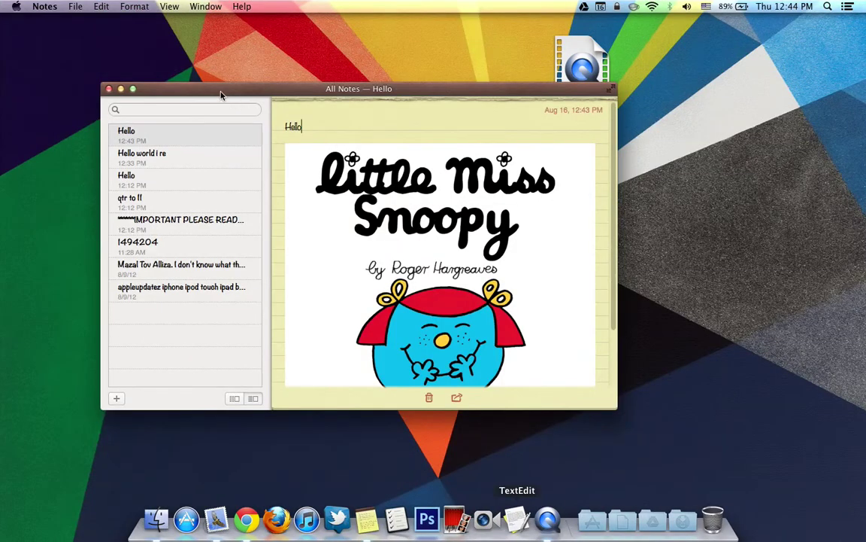
Step: Quit Notes, open Mail, and check the sender name's context options in the open message
key(super+q)
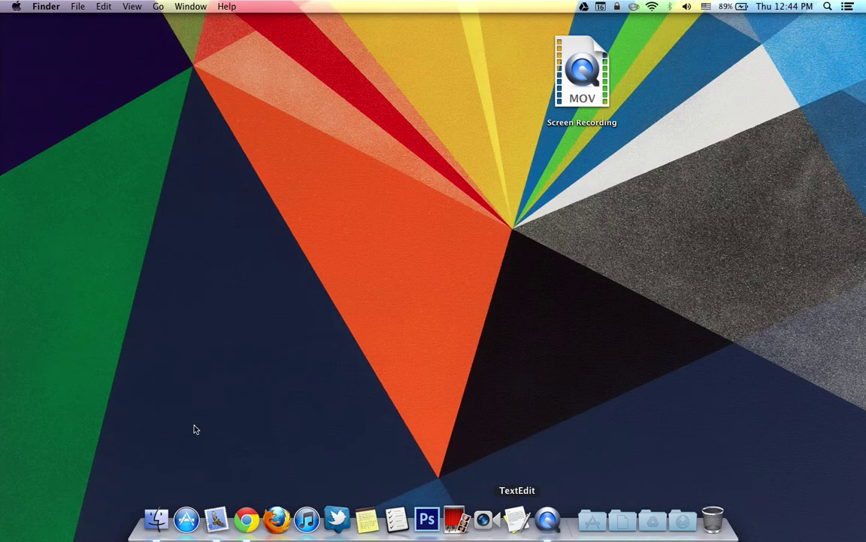
click(219, 533)
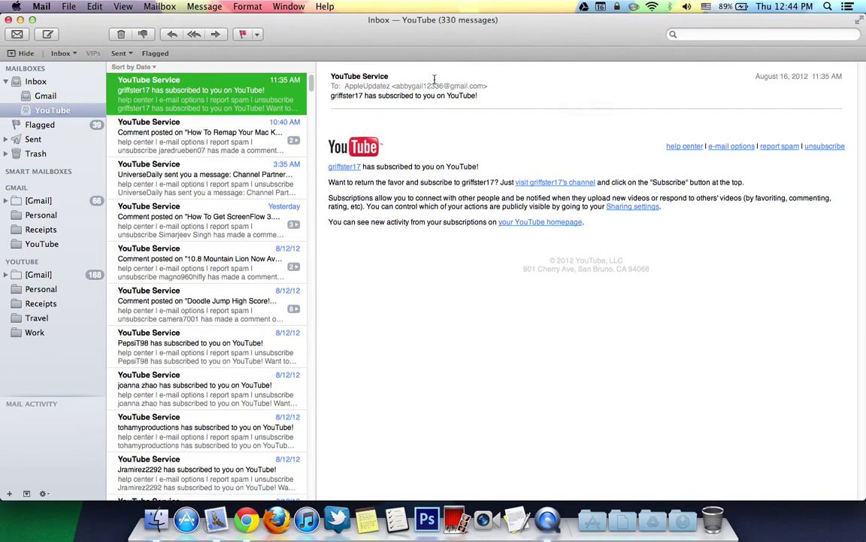
click(365, 77)
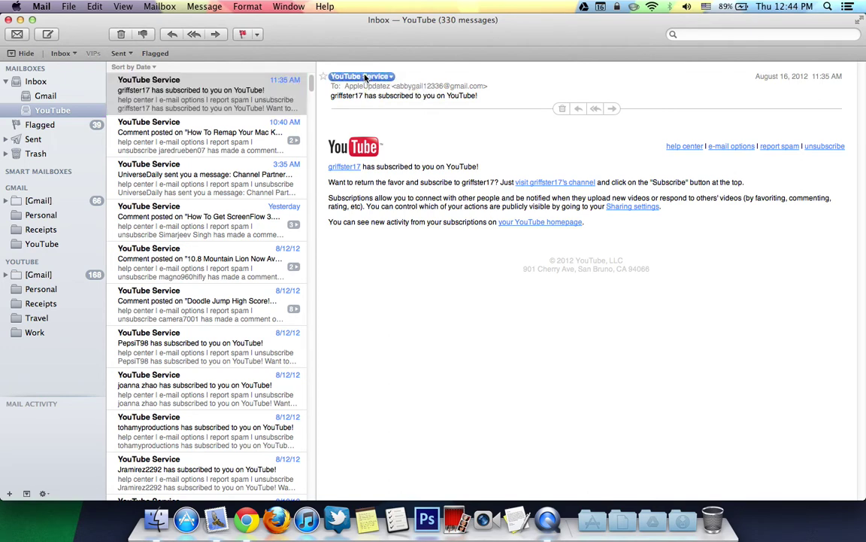
right_click(366, 77)
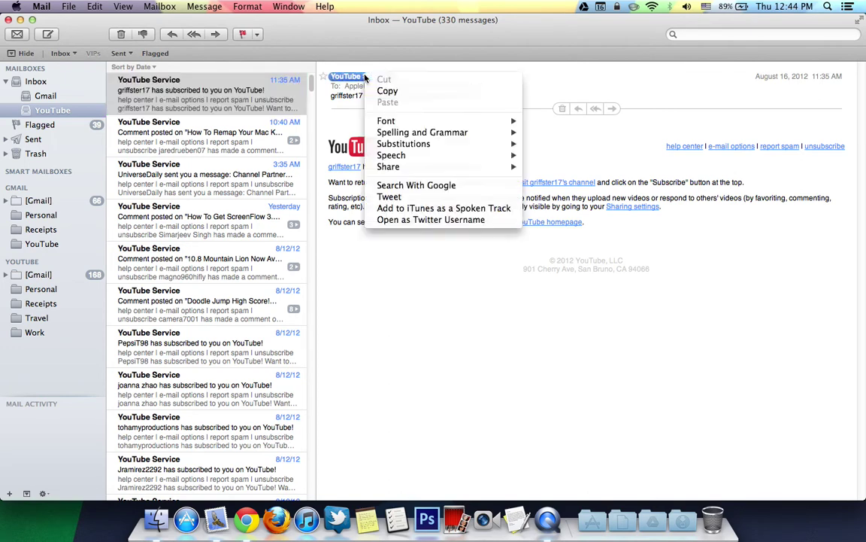
click(407, 219)
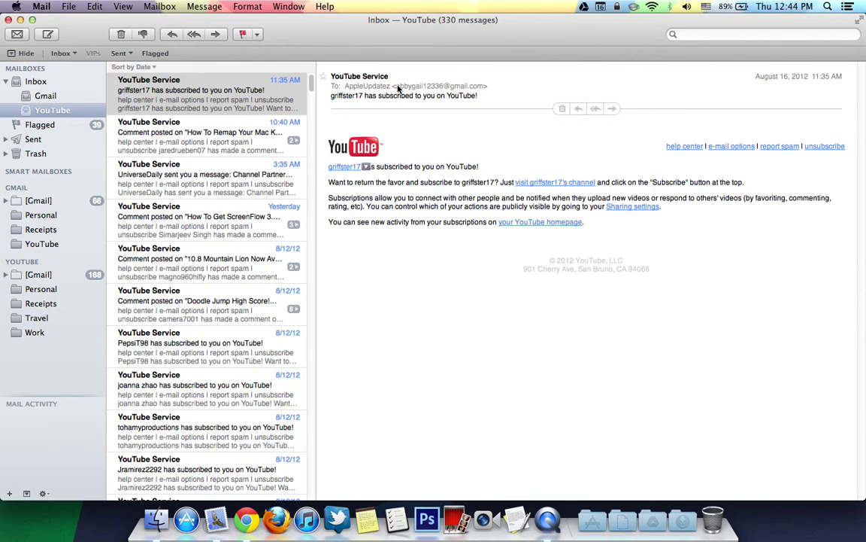
scroll(225, 226, down, 15)
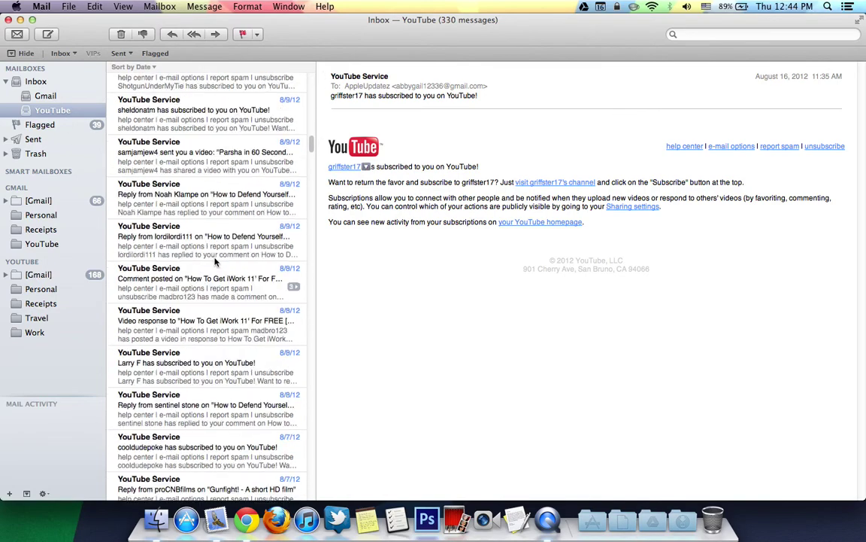
scroll(226, 248, up, 10)
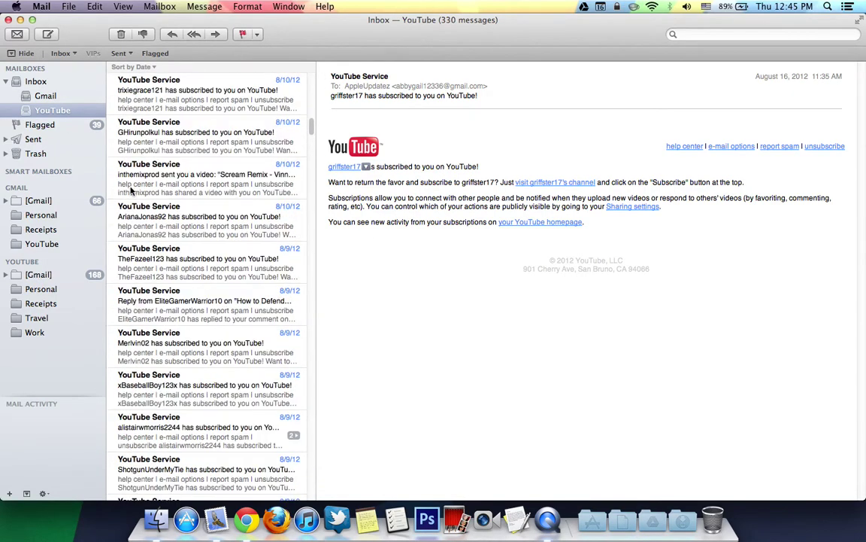
click(175, 247)
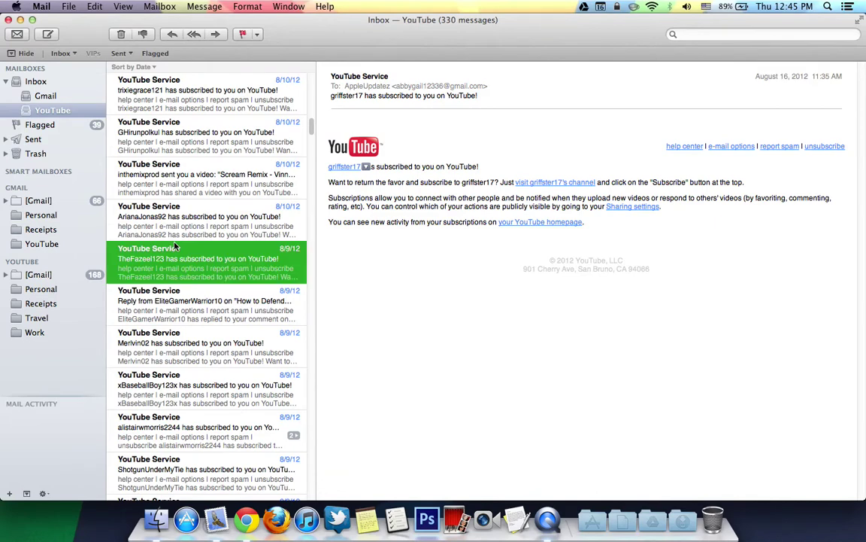
click(382, 78)
right_click(383, 78)
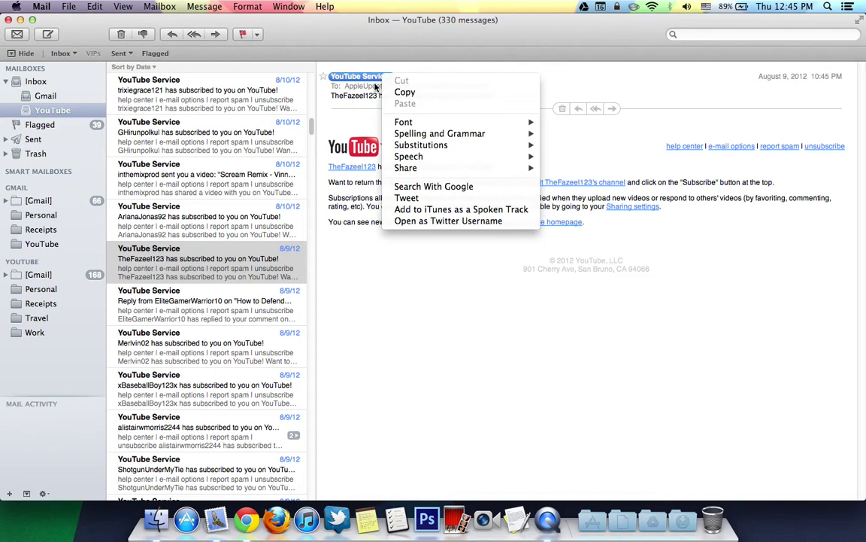
click(340, 78)
click(391, 78)
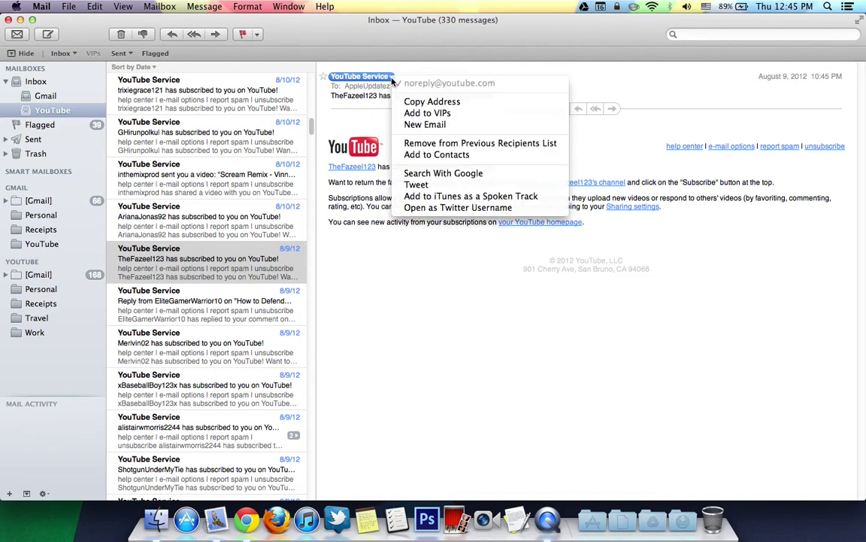
click(413, 112)
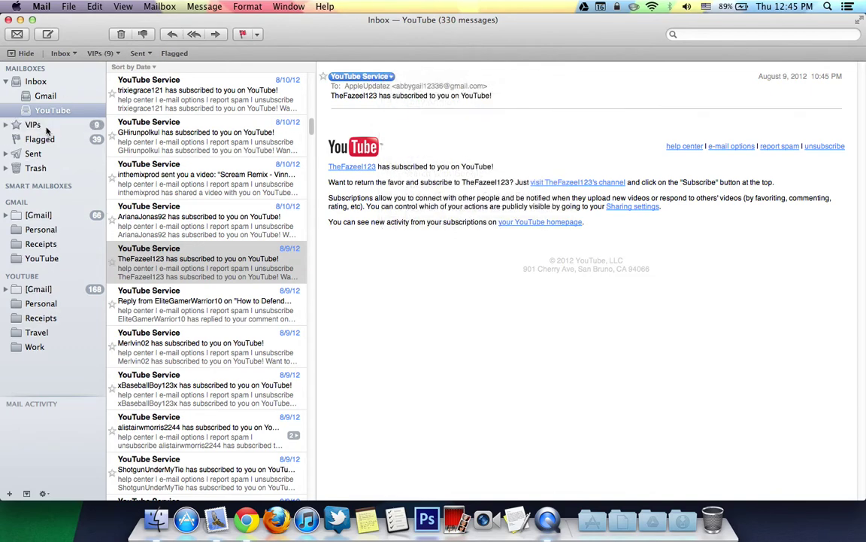
Step: Show the VIPs mailbox and scroll through its YouTube Service messages
click(45, 126)
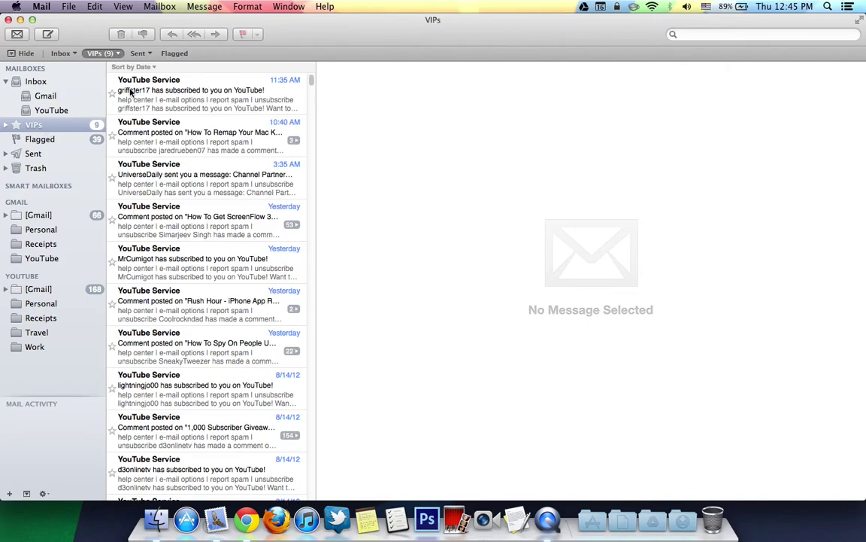
scroll(205, 220, down, 10)
scroll(260, 217, up, 10)
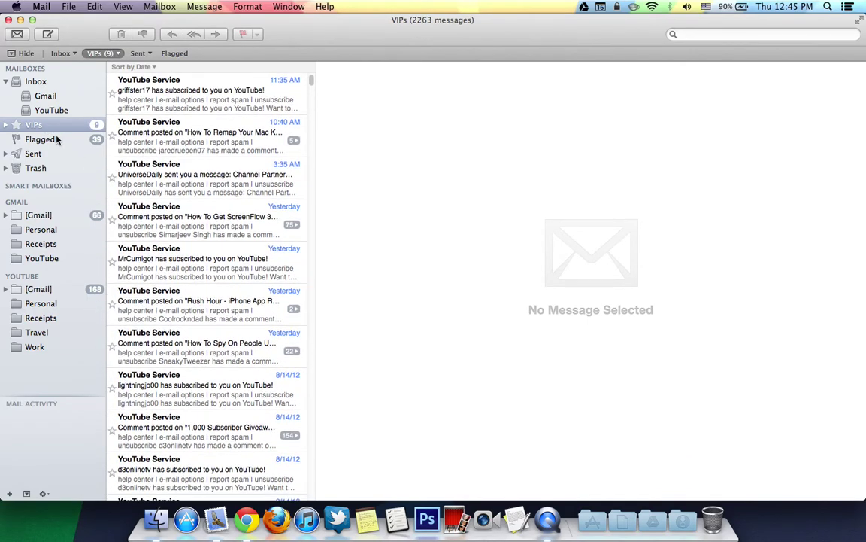
scroll(202, 246, down, 3)
scroll(202, 245, up, 3)
scroll(201, 246, down, 15)
scroll(202, 245, down, 15)
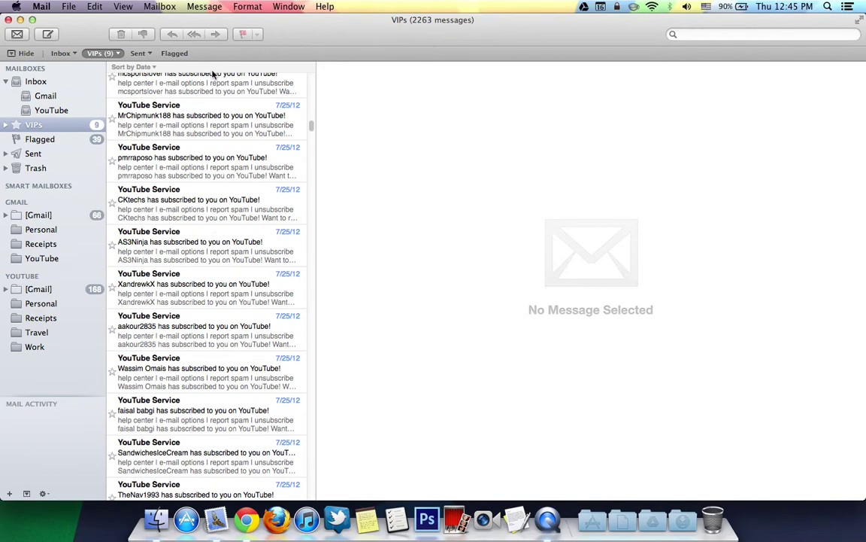
Step: Scroll down the VIPs message list toward older subscription notices
scroll(203, 131, down, 15)
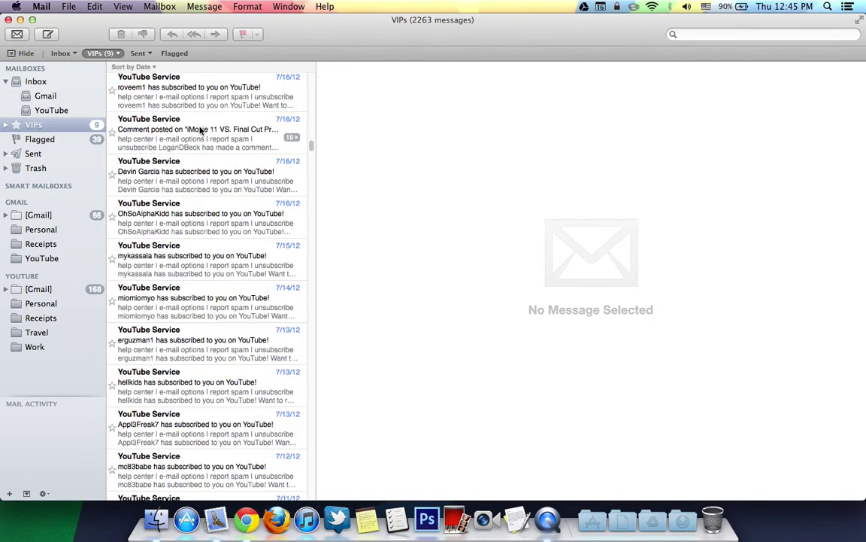
scroll(200, 150, down, 8)
scroll(199, 181, up, 20)
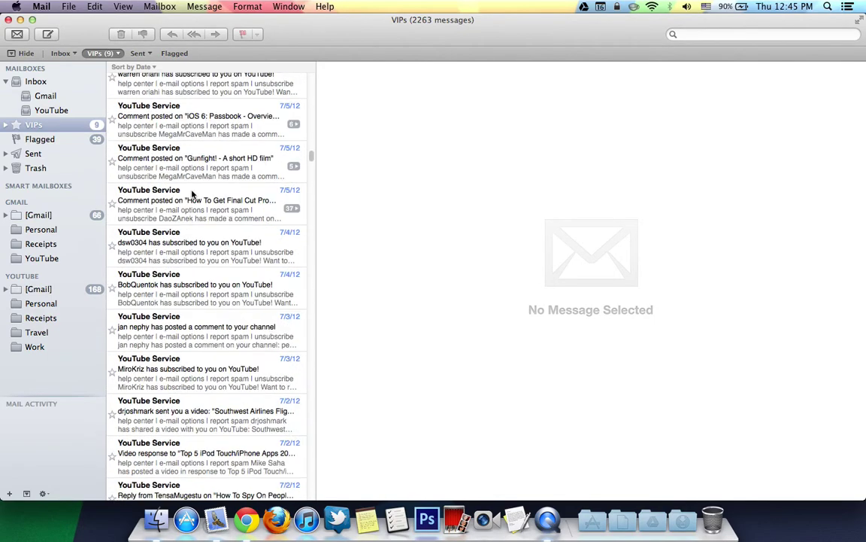
scroll(197, 208, down, 20)
scroll(197, 207, down, 20)
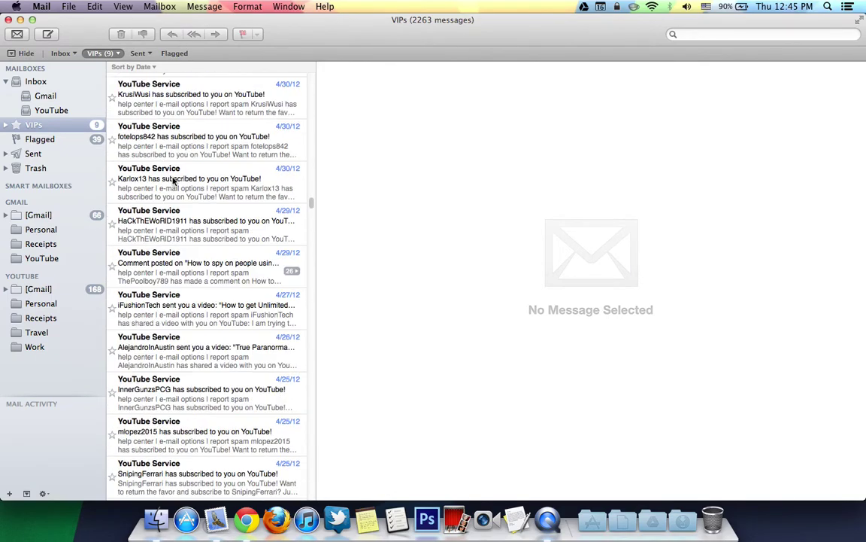
scroll(173, 180, down, 15)
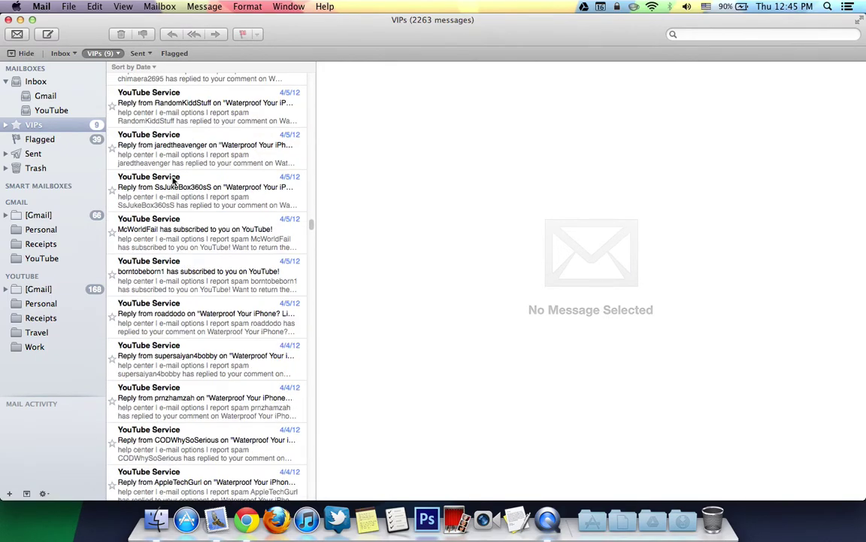
scroll(173, 182, up, 12)
scroll(173, 181, down, 10)
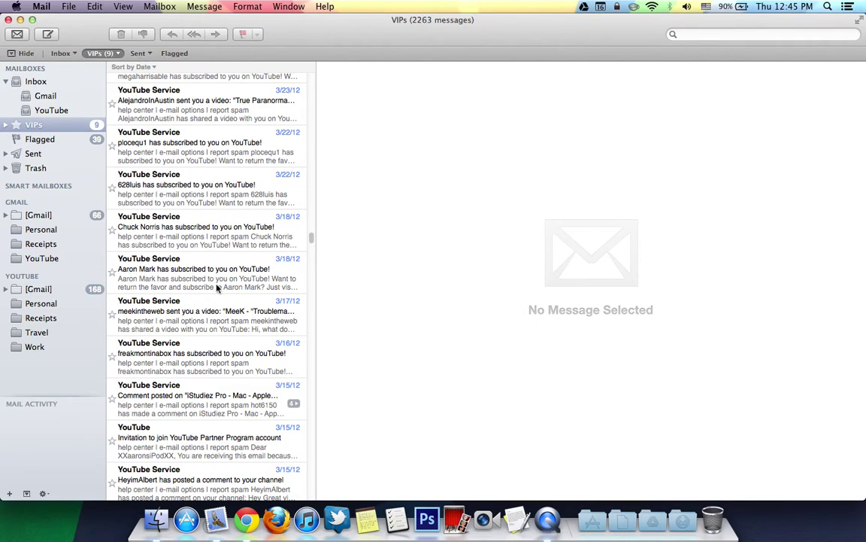
Step: Open the 3/23/12 megaharrisable subscription message and scroll through it
click(221, 81)
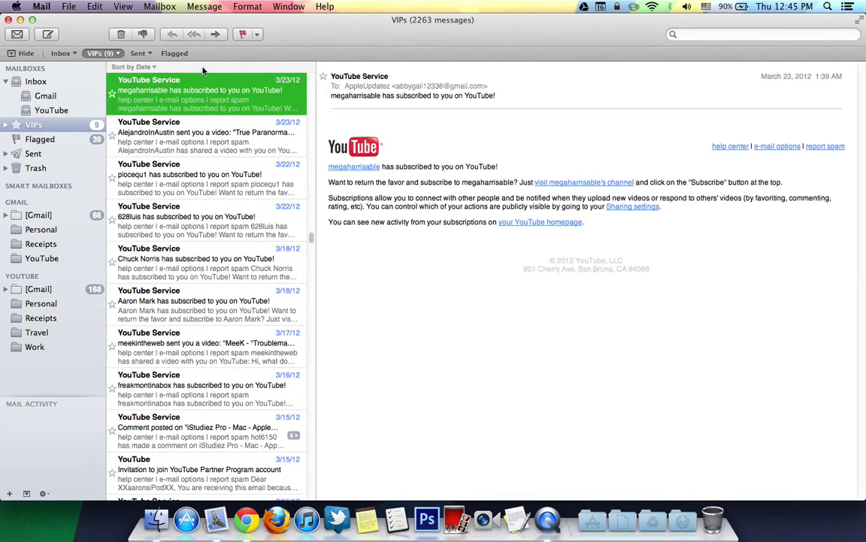
scroll(202, 70, up, 20)
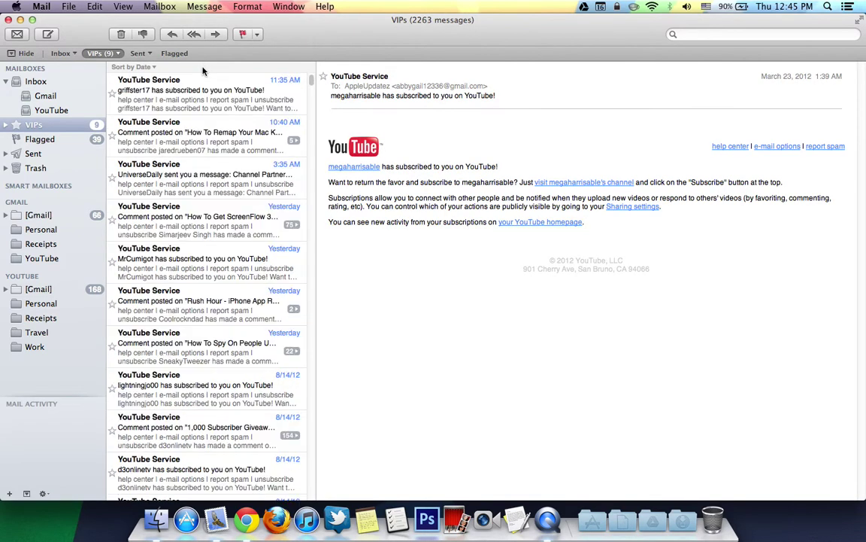
scroll(256, 301, down, 10)
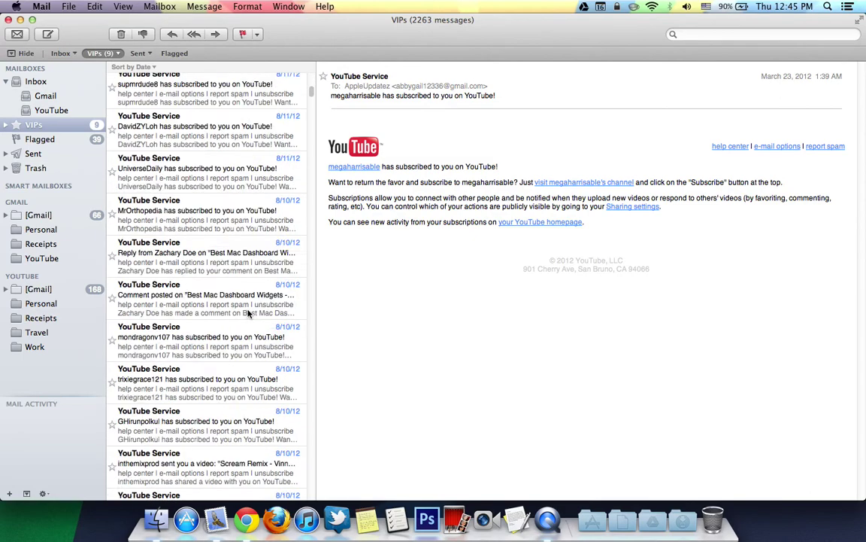
scroll(248, 312, down, 15)
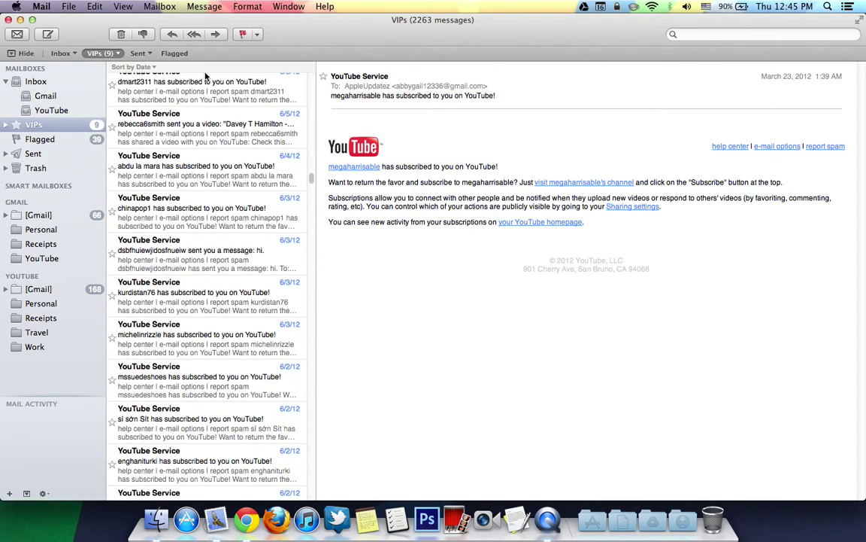
scroll(206, 75, up, 20)
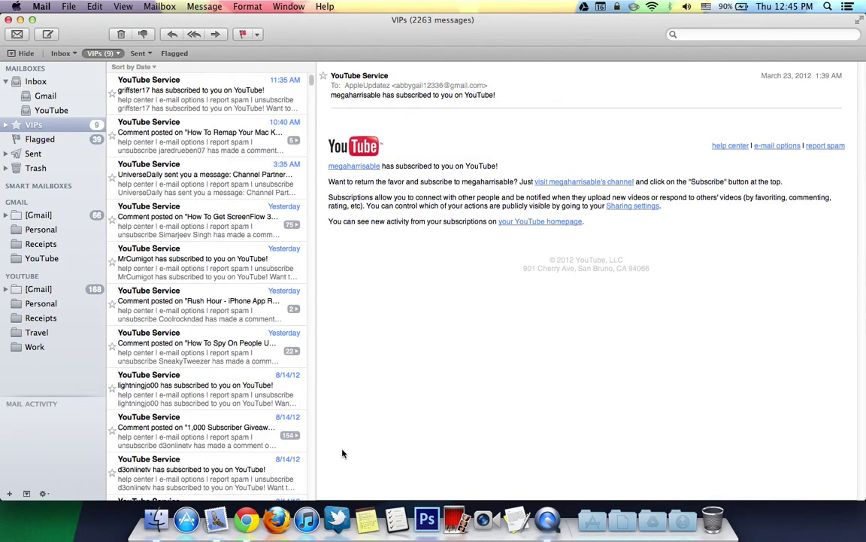
scroll(226, 354, up, 5)
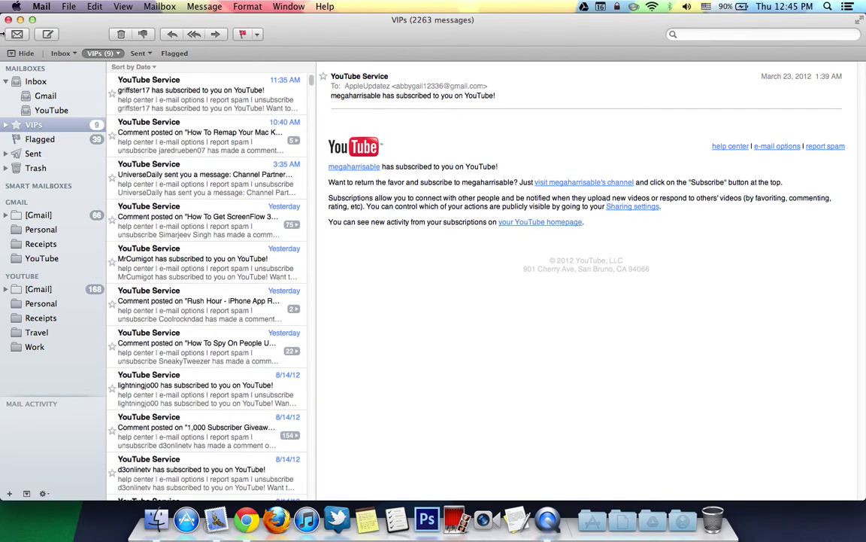
Step: Close the Mail viewer window and launch TextEdit from the Applications stack
click(8, 19)
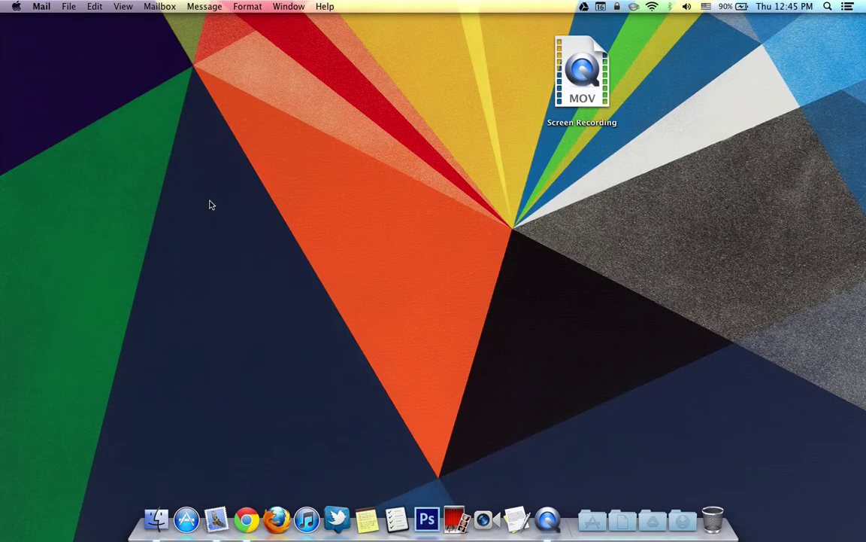
click(593, 519)
scroll(535, 341, down, 5)
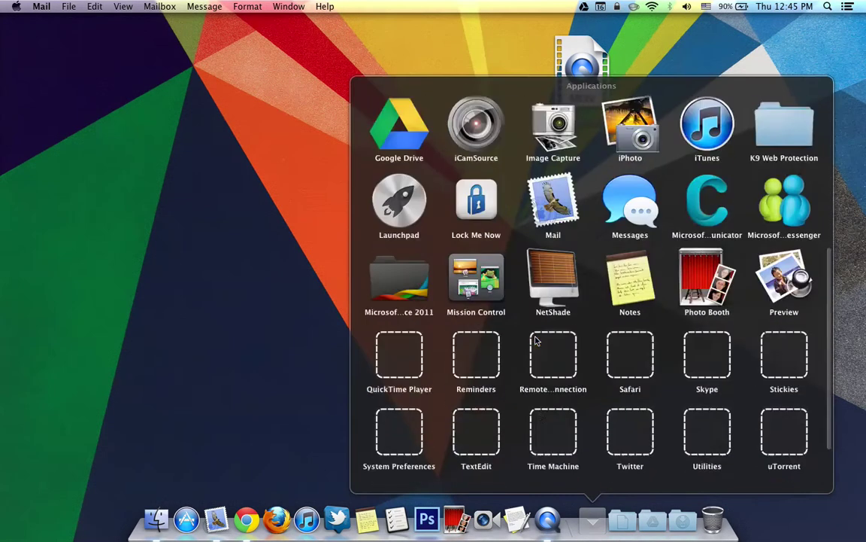
scroll(535, 341, down, 2)
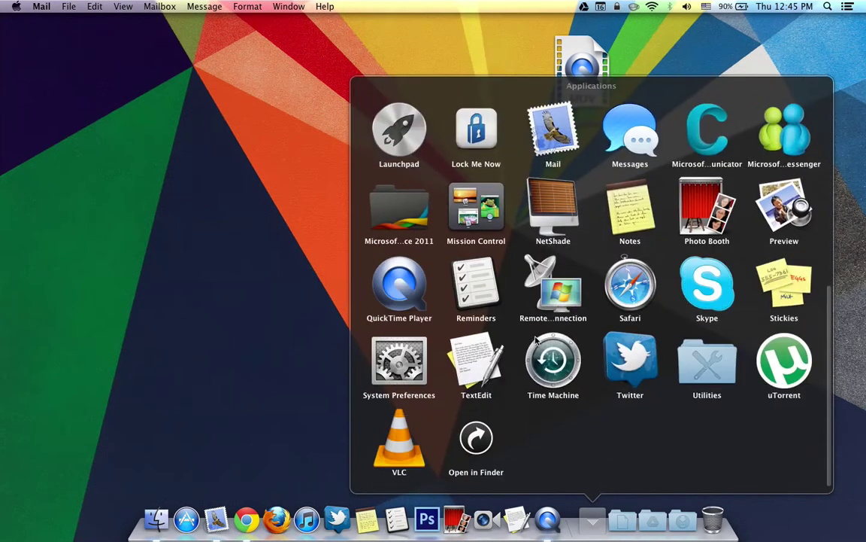
click(495, 368)
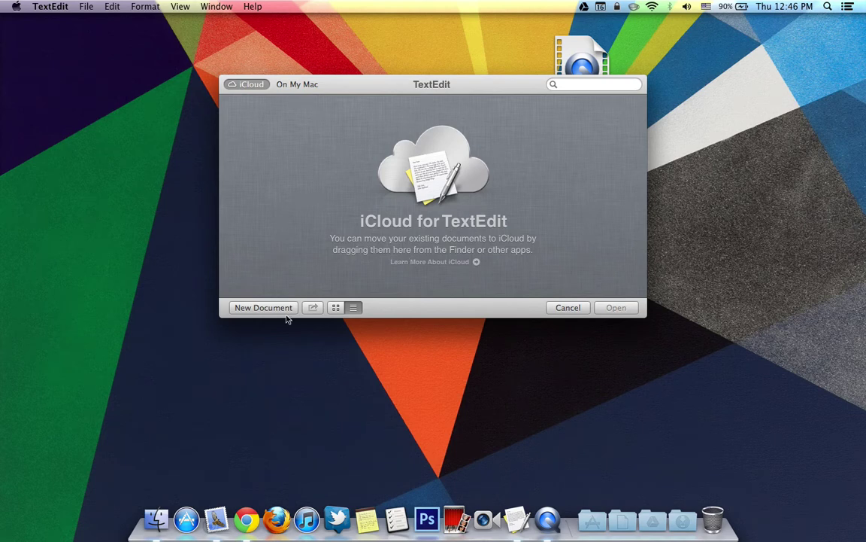
Step: Create a new document containing 'hello', cancelling the title rename to keep it untitled
key(super+n)
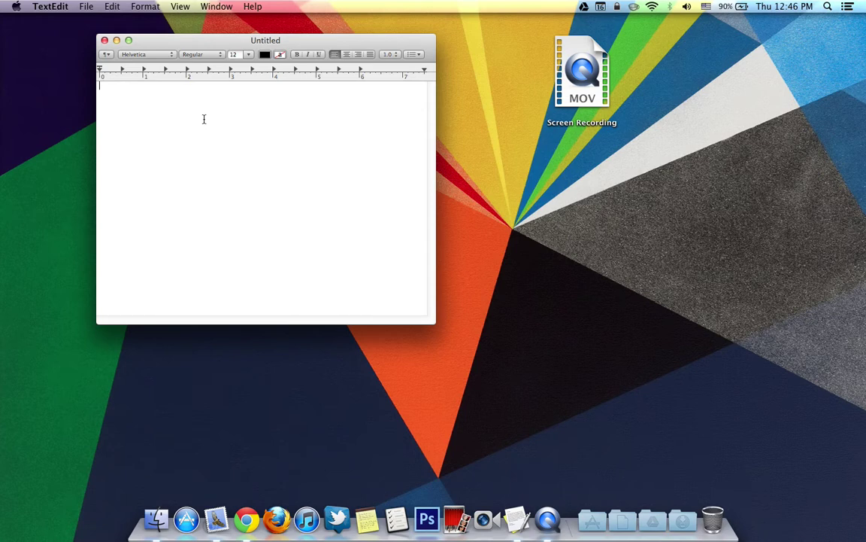
text(hello)
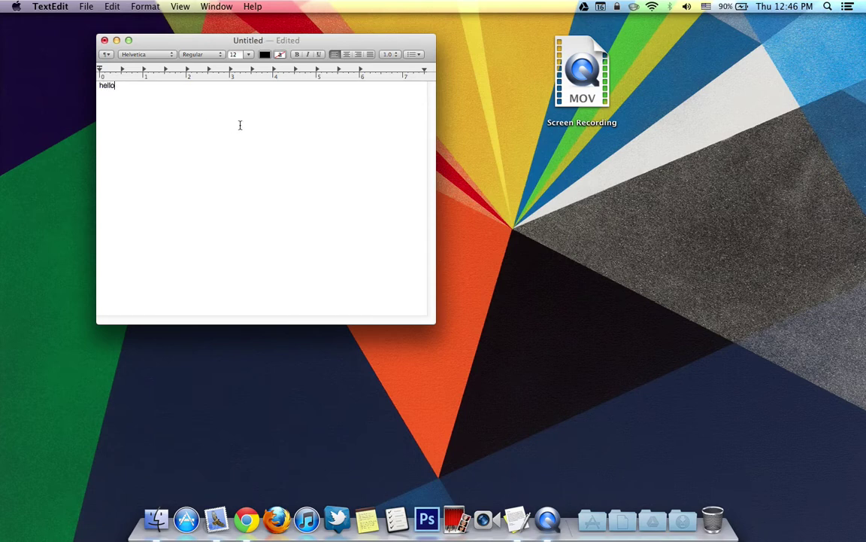
click(309, 42)
click(310, 53)
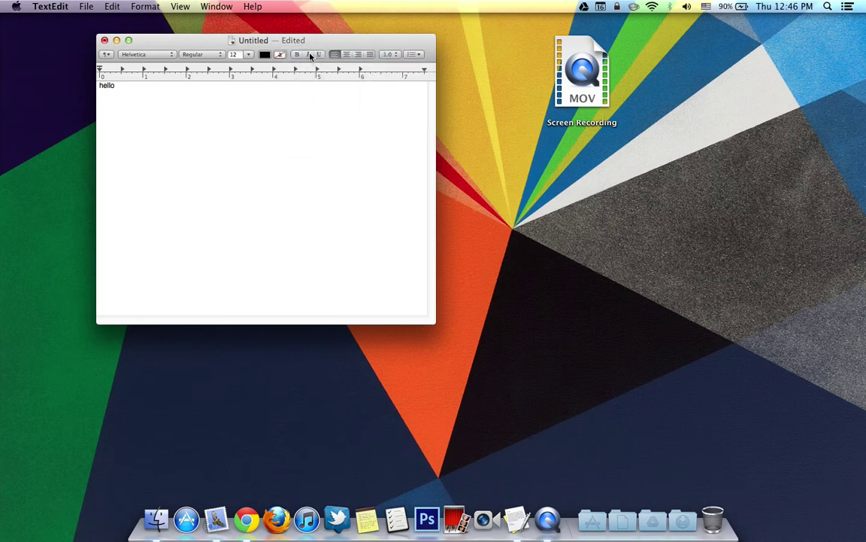
text(Helo)
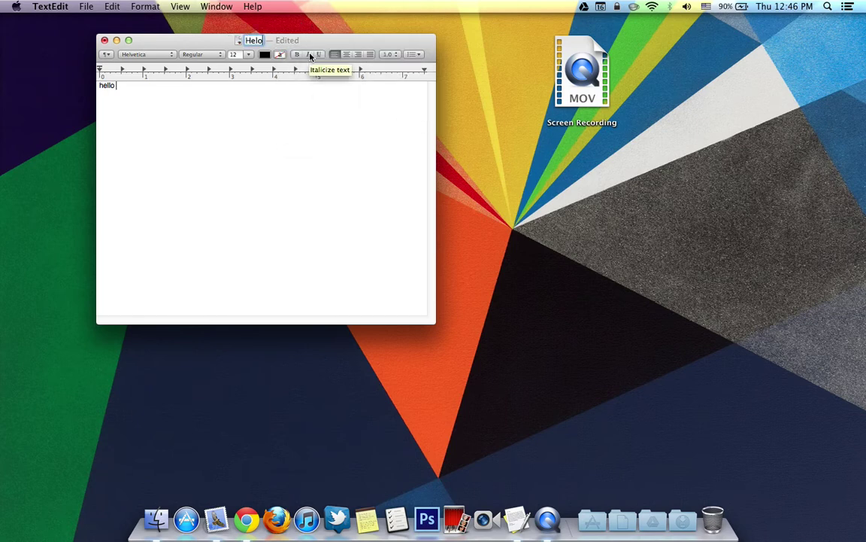
key(Escape)
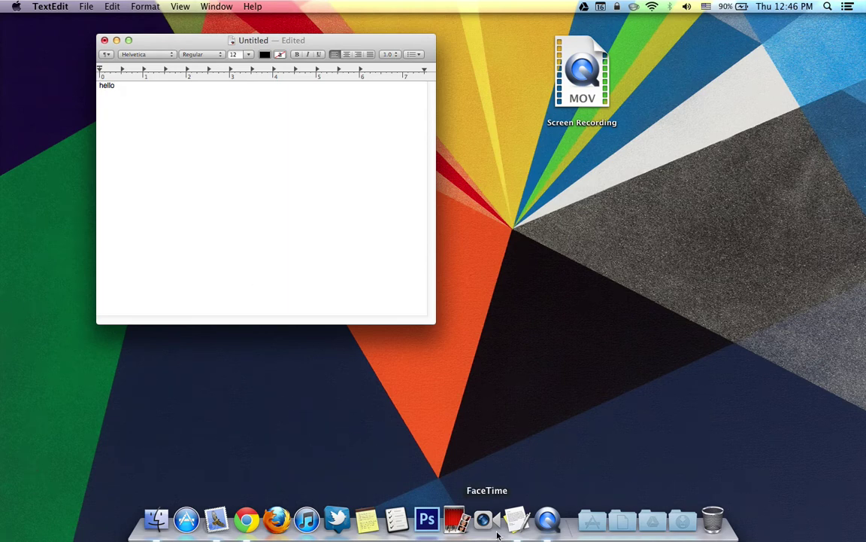
Step: Launch System Preferences from the Applications stack and browse the Desktop & Screen Saver wallpapers
click(580, 531)
scroll(519, 379, down, 5)
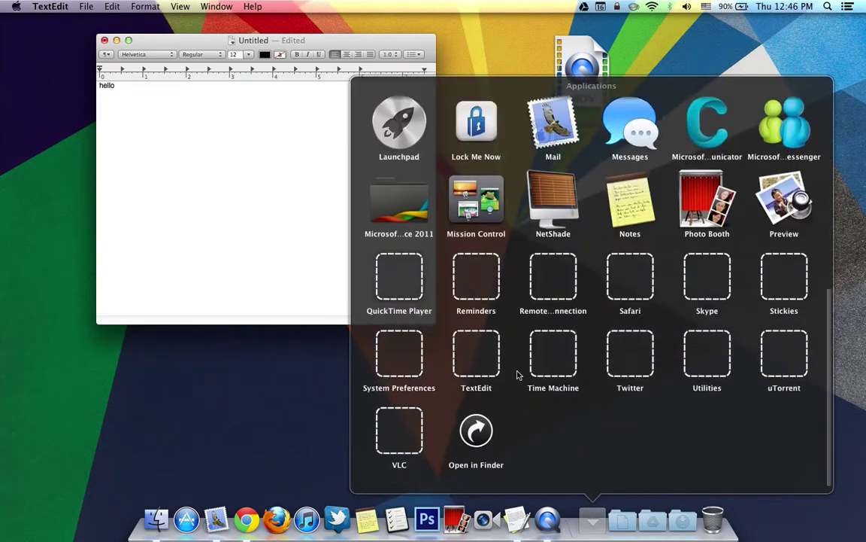
click(407, 363)
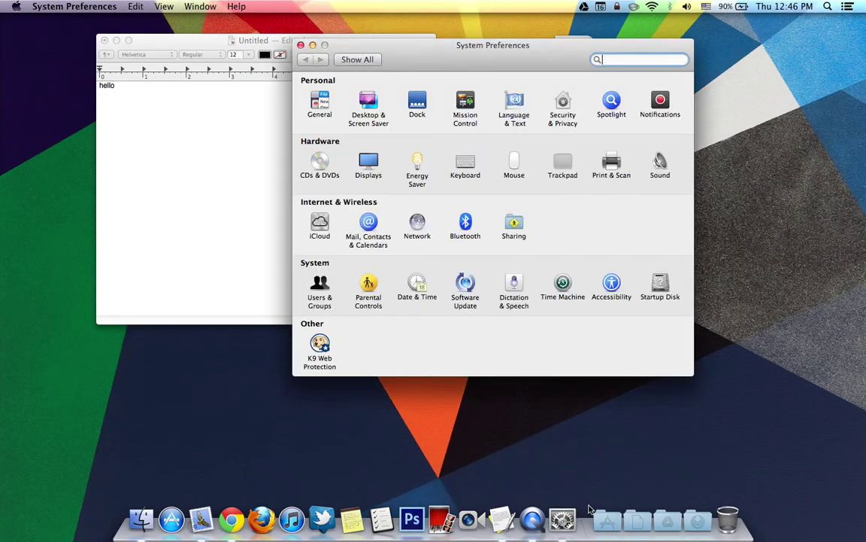
click(370, 107)
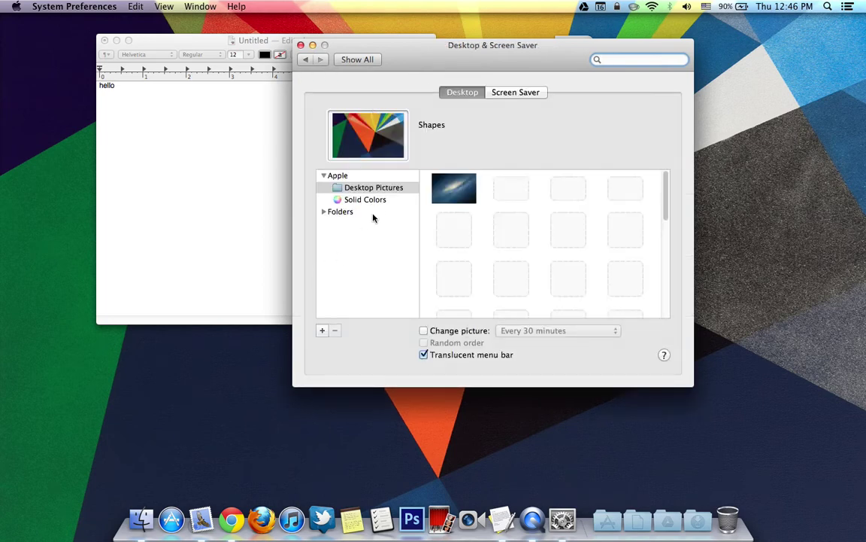
scroll(541, 304, down, 5)
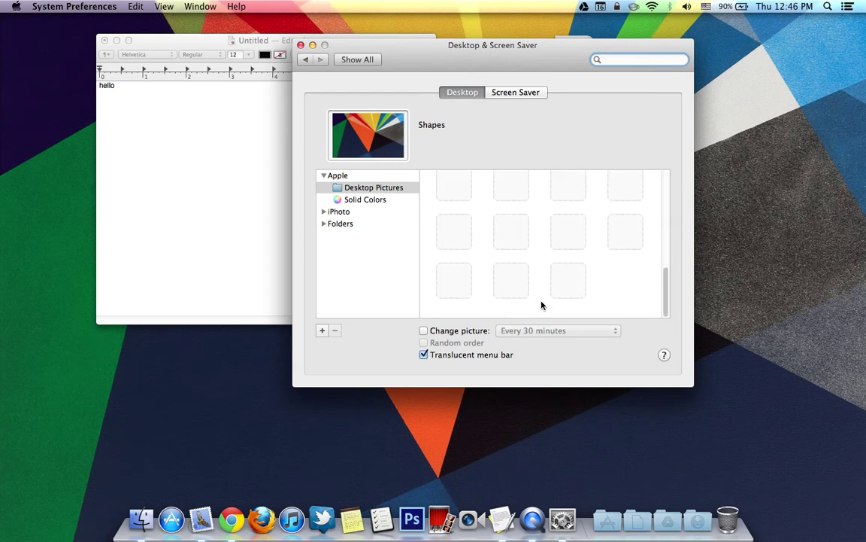
scroll(542, 304, up, 5)
scroll(542, 304, down, 10)
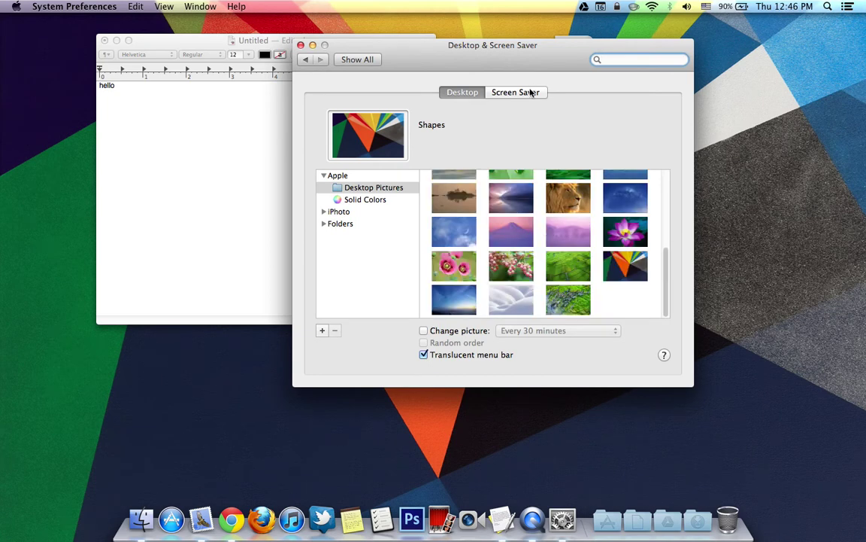
Step: Choose the Floating screen saver with National Geographic as its photo source
click(530, 91)
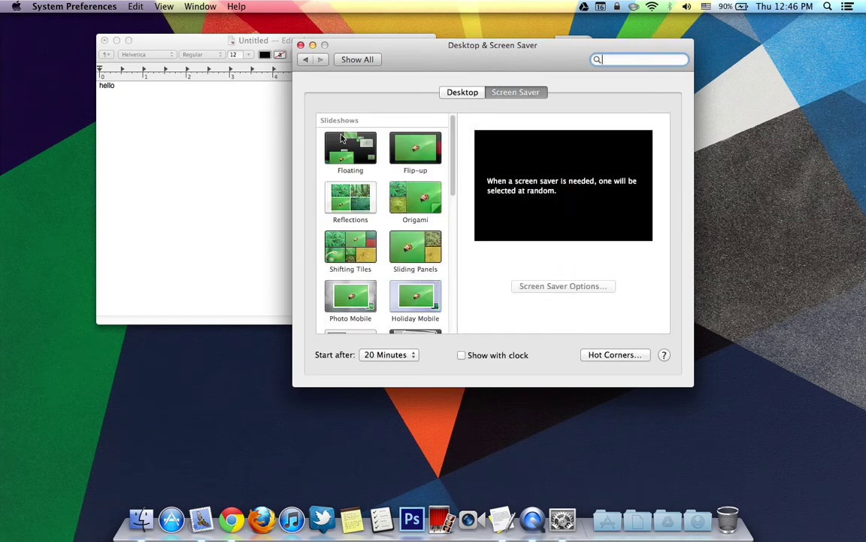
click(346, 144)
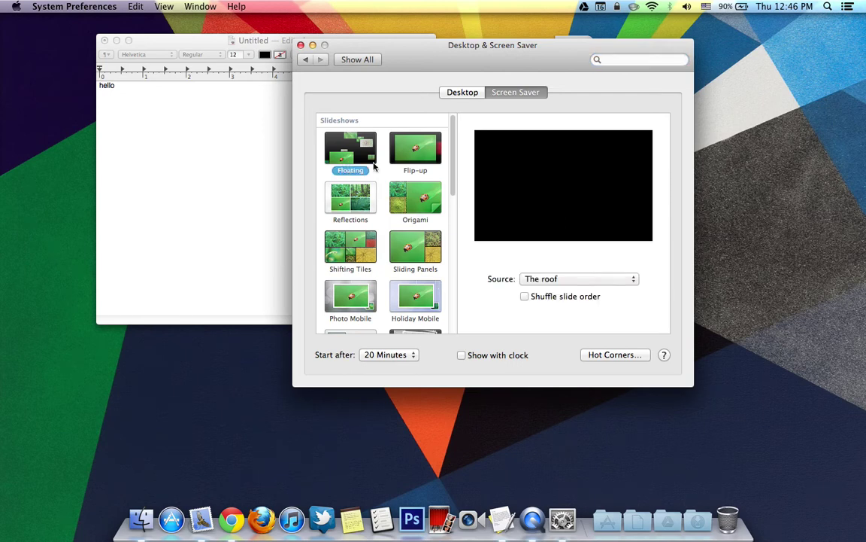
click(577, 280)
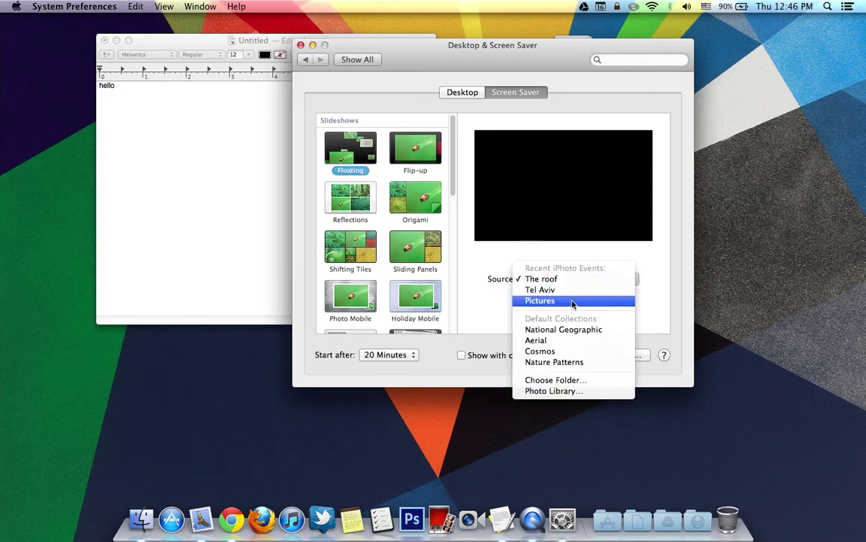
click(434, 148)
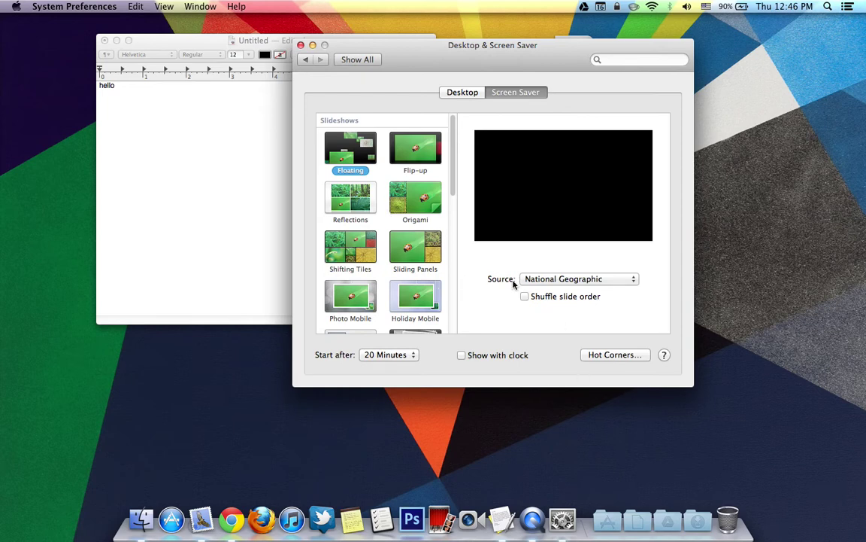
Step: Try the Flip-up, Origami and Reflections slideshows, then quit System Preferences
click(392, 153)
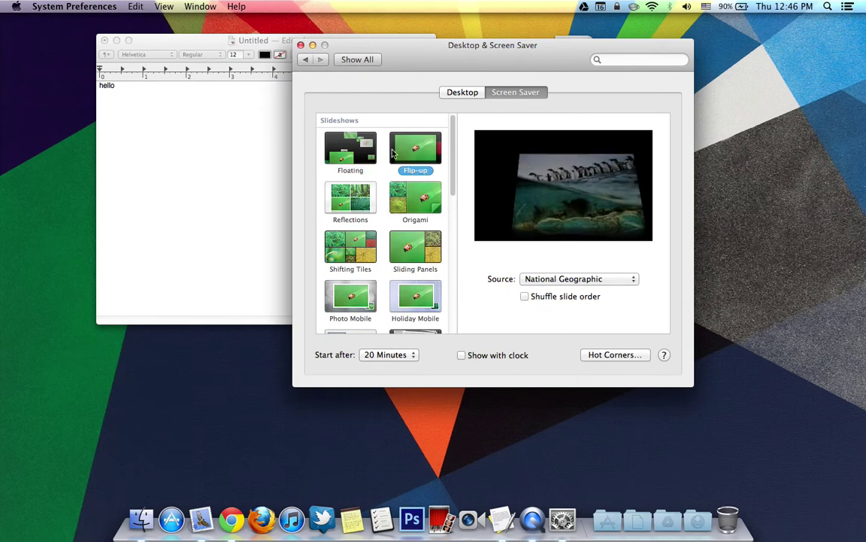
click(392, 197)
click(356, 205)
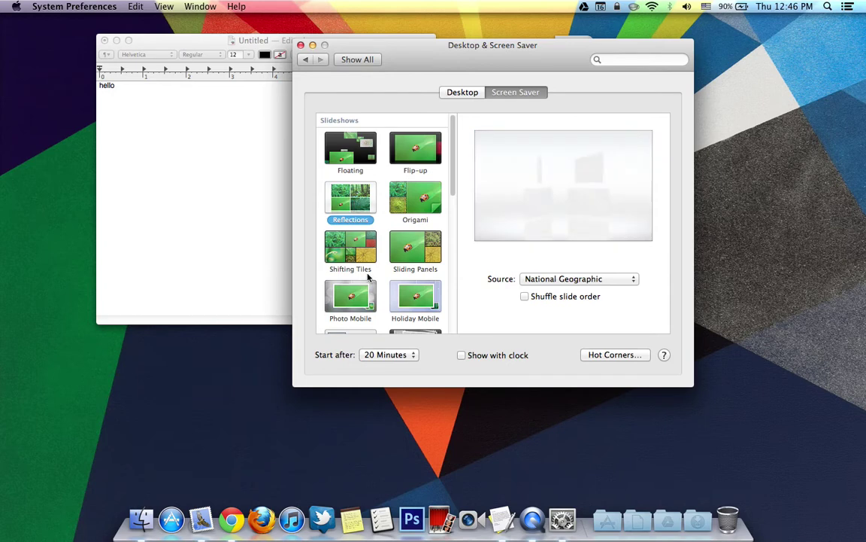
scroll(369, 293, down, 10)
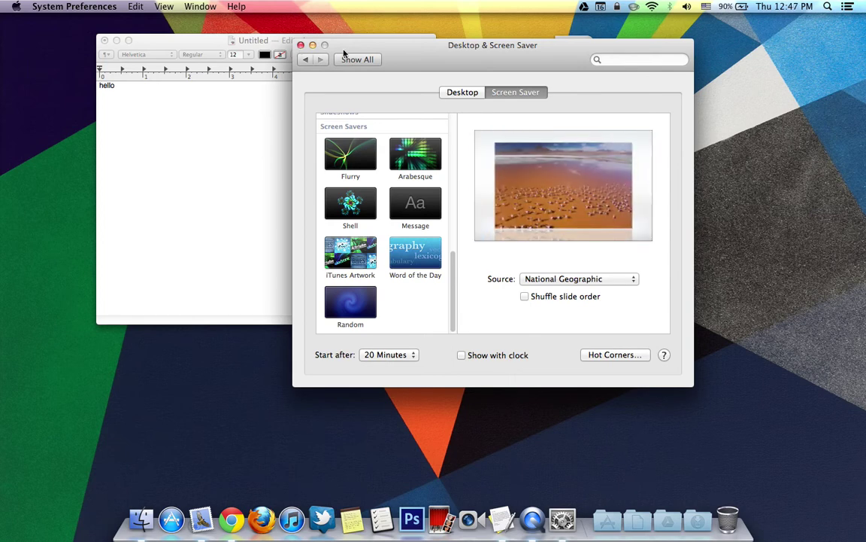
scroll(382, 222, up, 5)
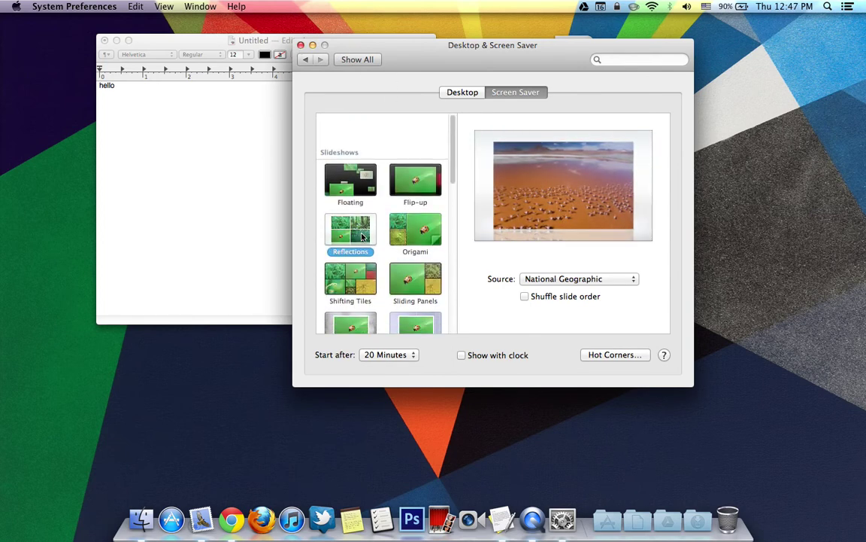
scroll(382, 222, down, 5)
key(super+q)
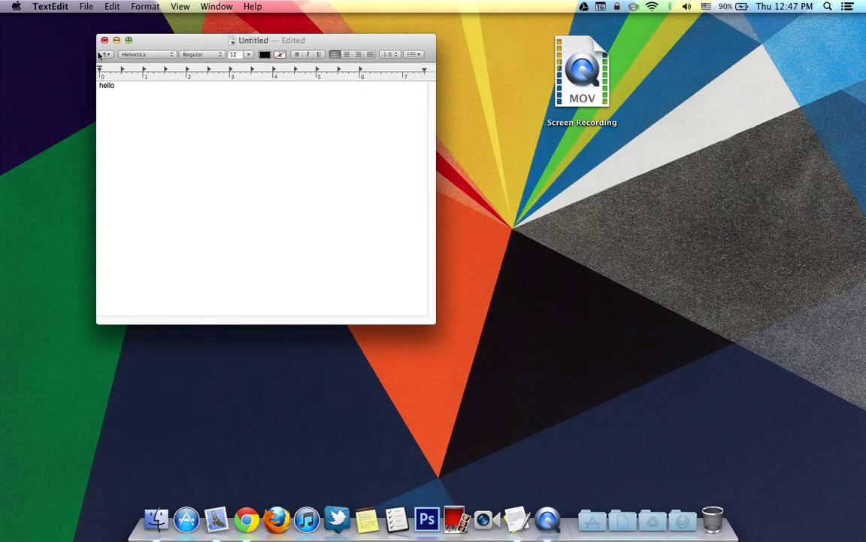
Step: Discard the untitled TextEdit document and move the Screen Recording icon left on the desktop
click(105, 41)
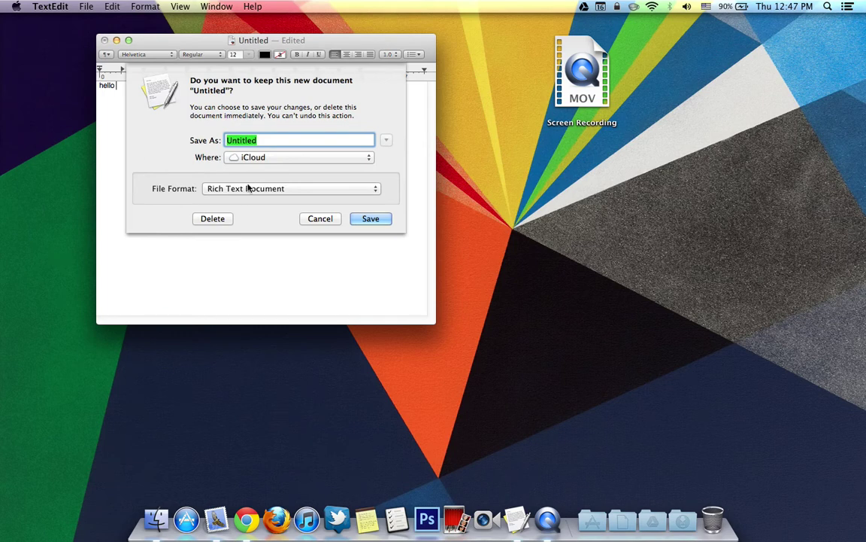
click(210, 220)
click(83, 293)
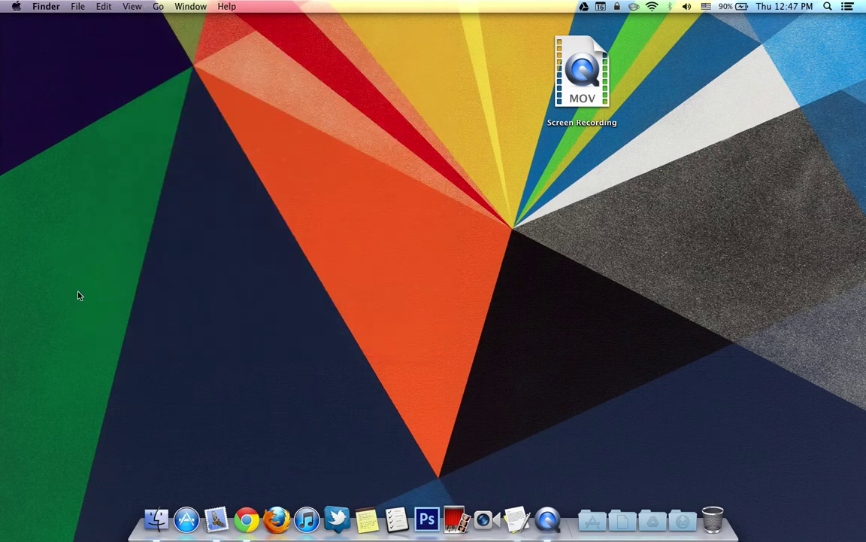
drag(587, 61, 519, 84)
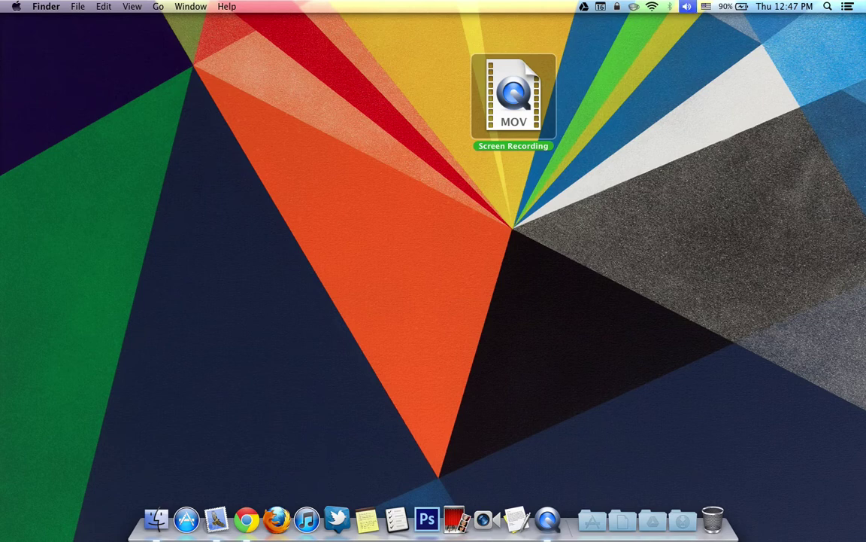
click(606, 144)
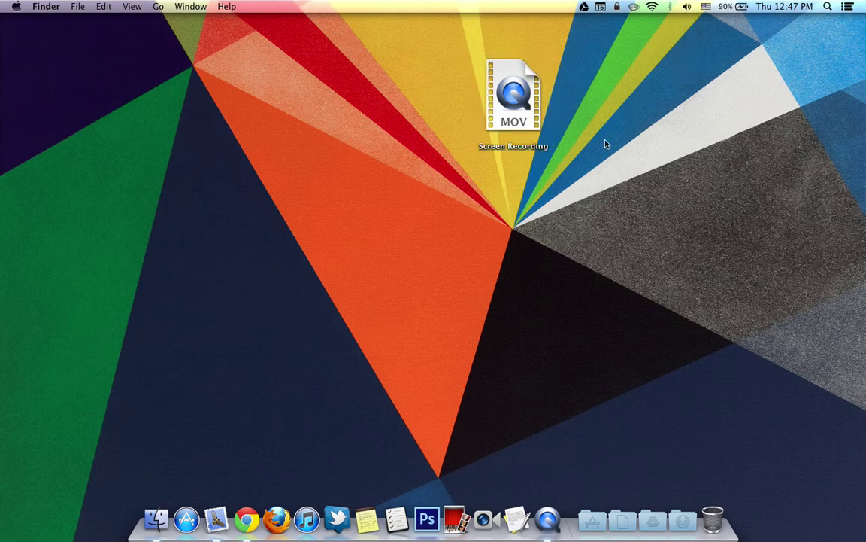